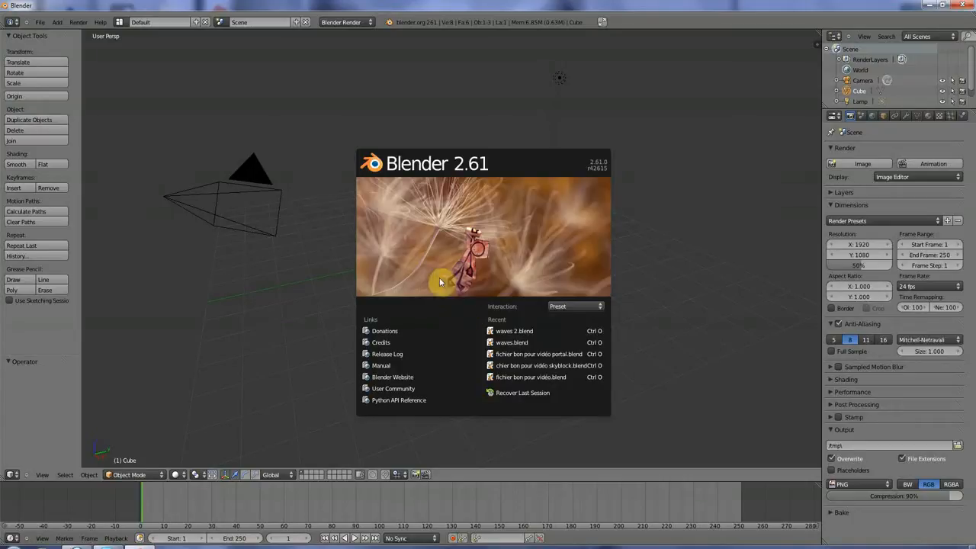
Dismiss the splash screen and scale the default cube uniformly by a factor of 5.
click(446, 242)
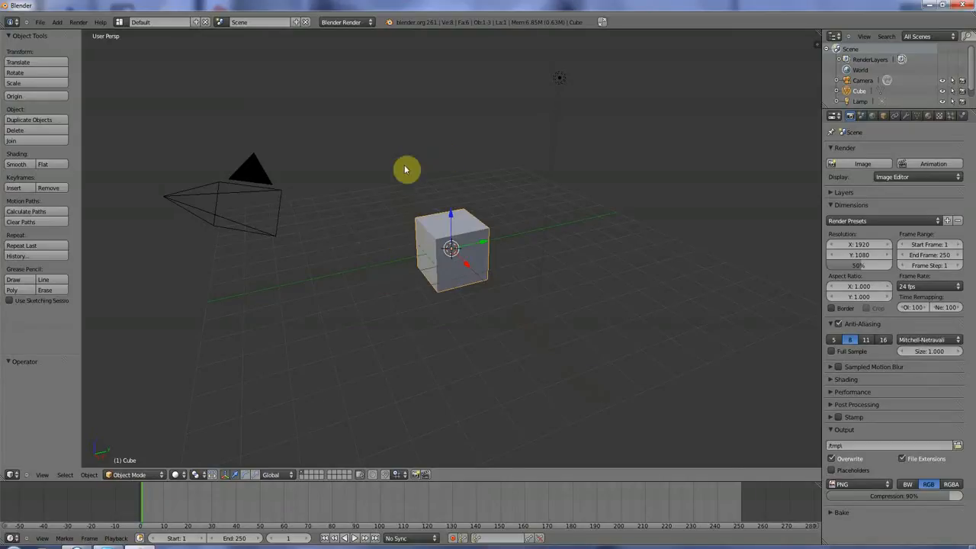
key(s)
key(5)
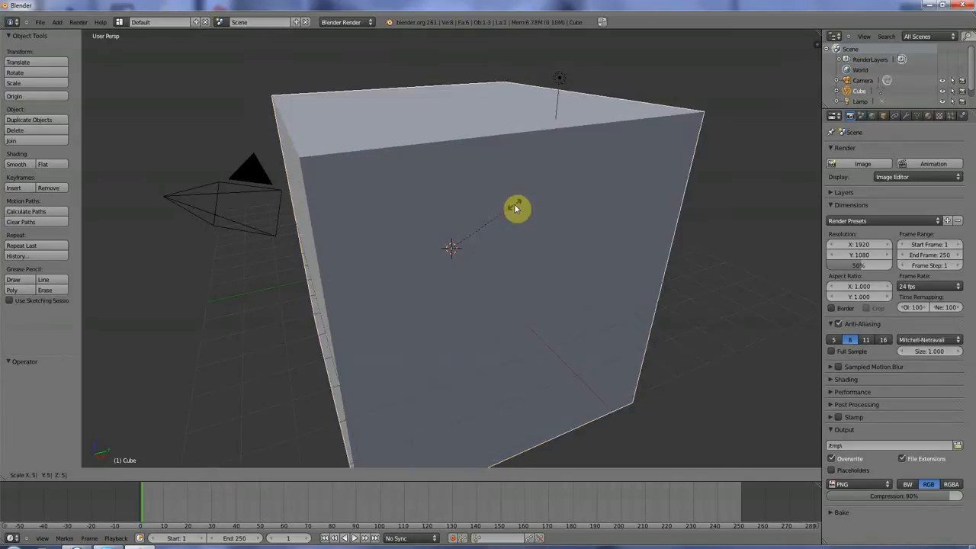
key(Return)
scroll(523, 233, down, 3)
middle_drag(514, 221, 510, 234)
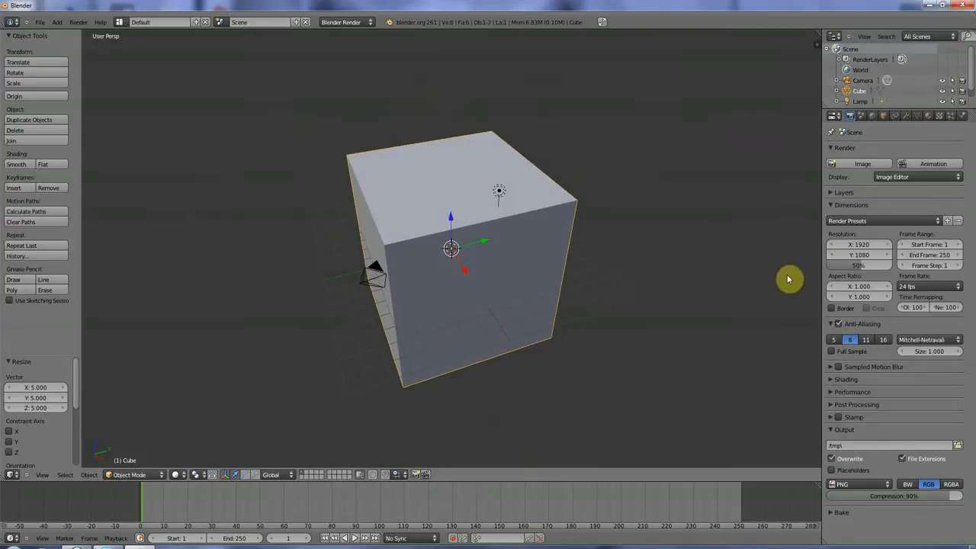
Enable the 3D View: Screencast Keys add-on in the user preferences and start its key display.
key(n)
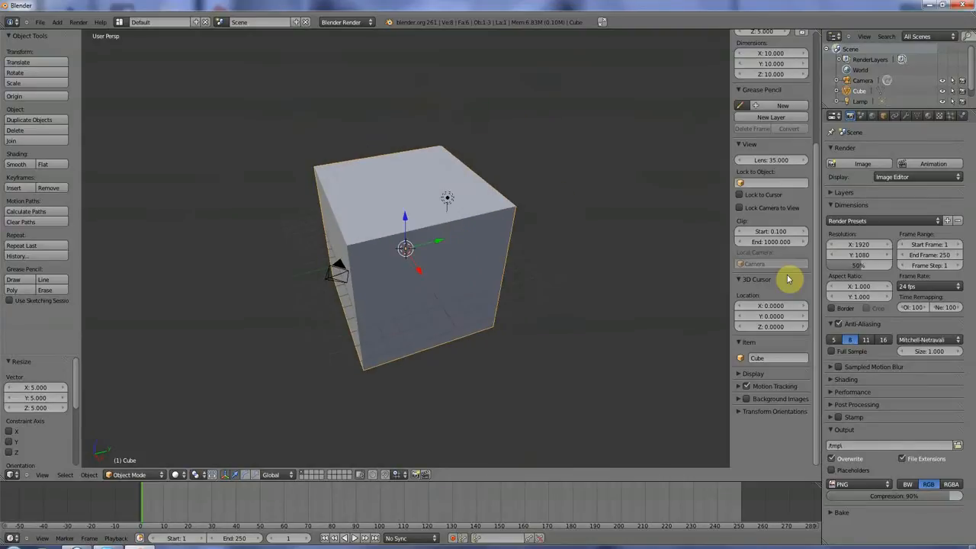
click(100, 23)
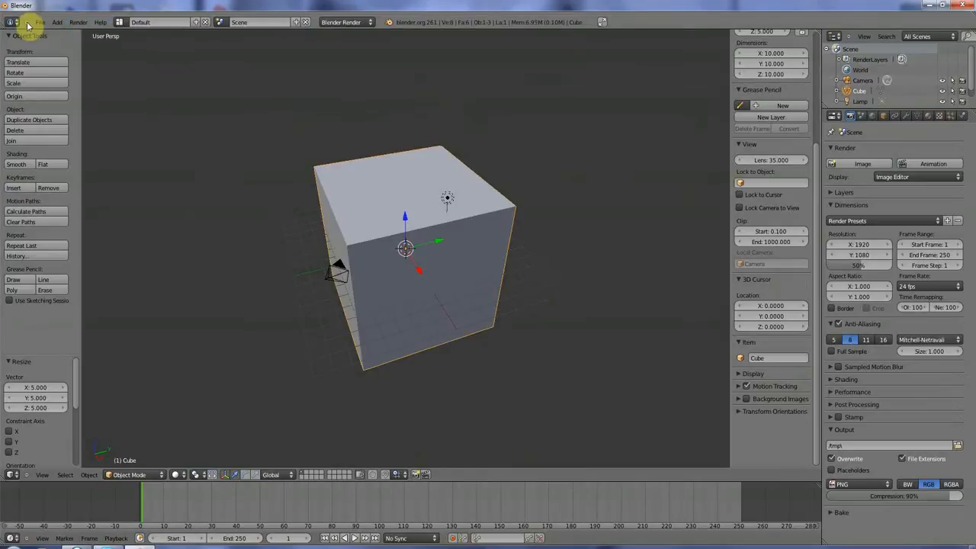
click(46, 22)
click(61, 122)
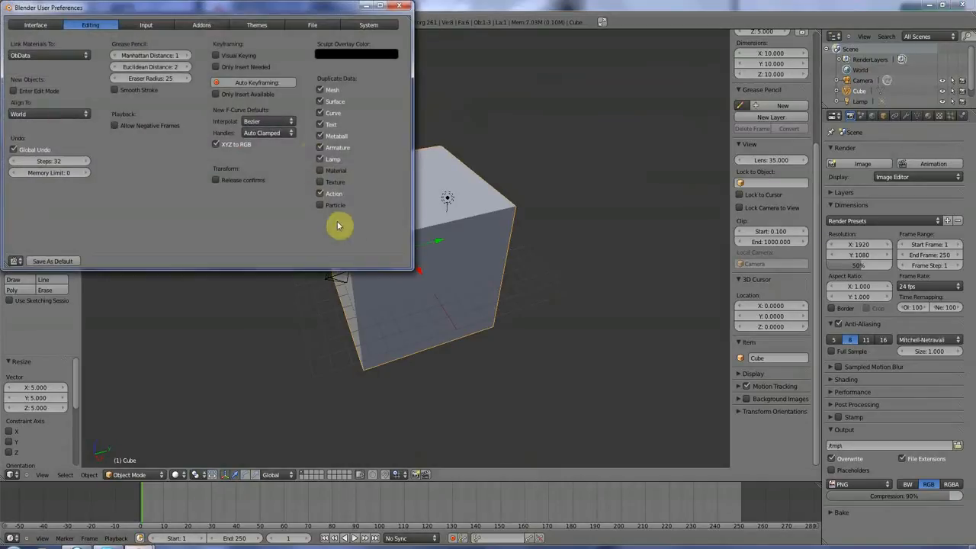
click(185, 24)
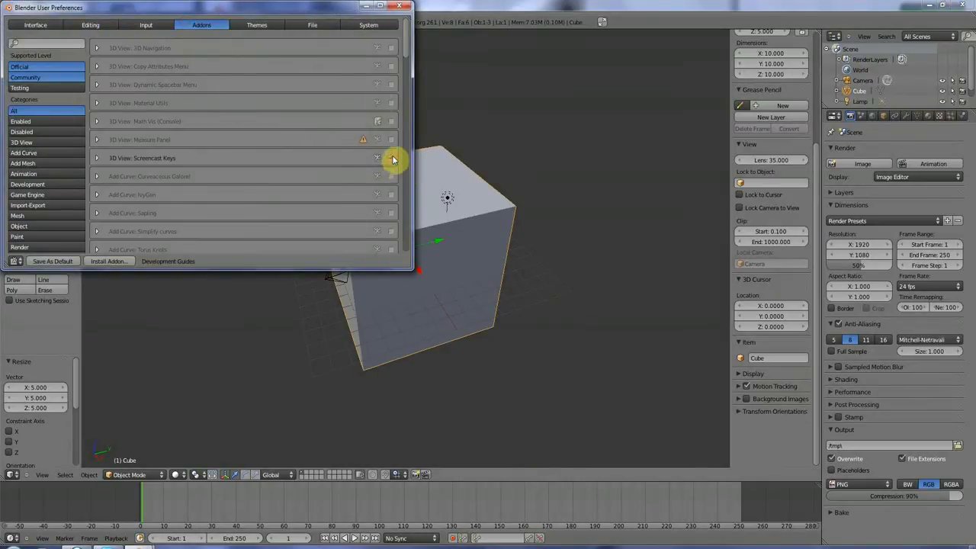
click(391, 157)
click(96, 158)
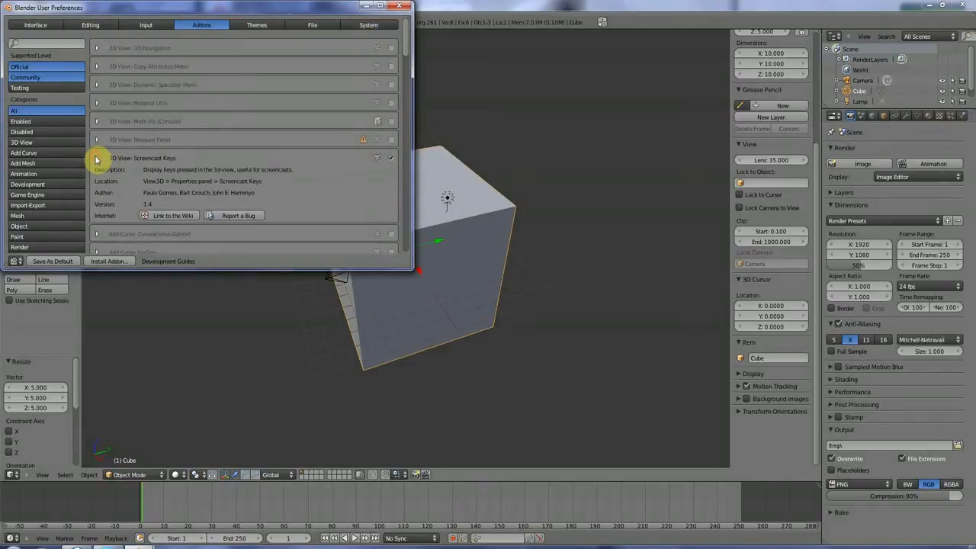
click(394, 8)
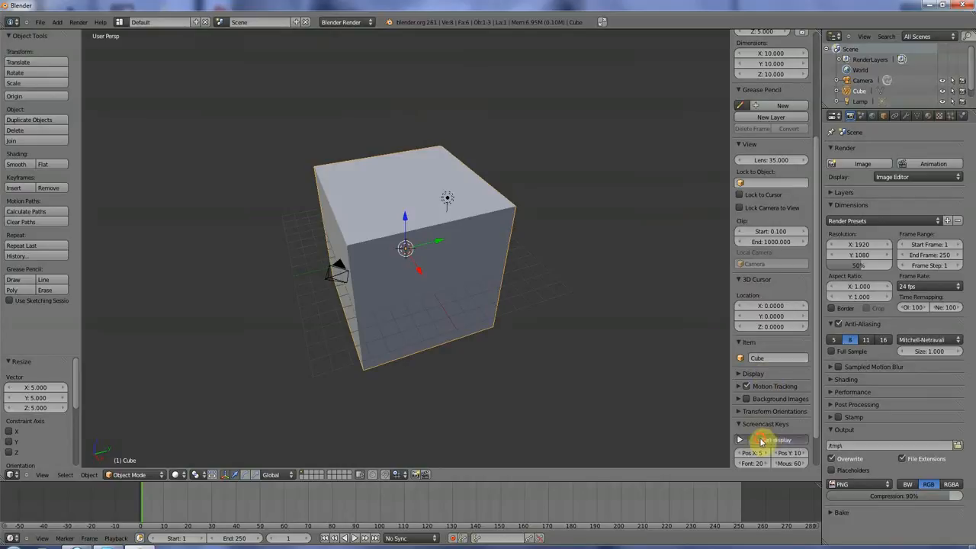
click(763, 439)
key(n)
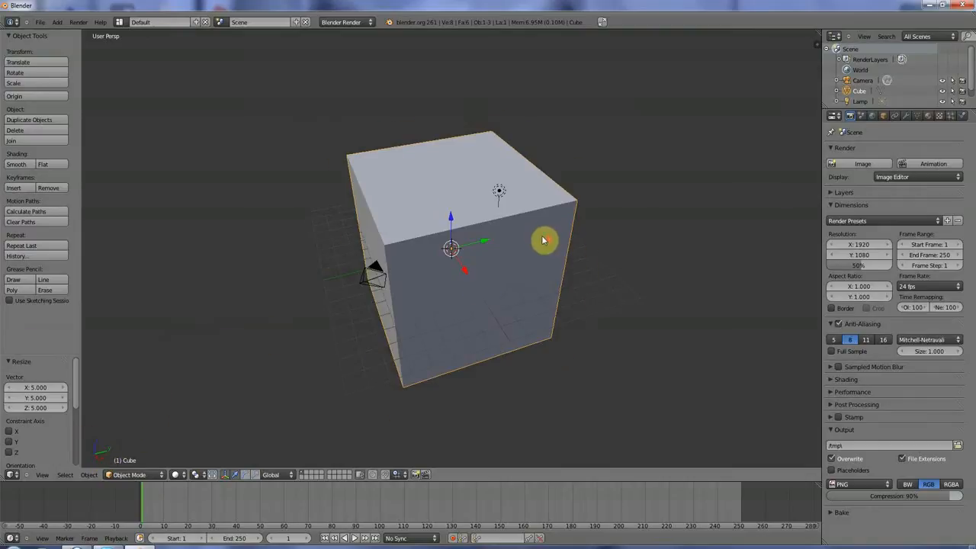
Stretch the cube by a factor of about 2.75 along X and about 2.3 along Y.
scroll(532, 241, up, 2)
scroll(532, 241, down, 1)
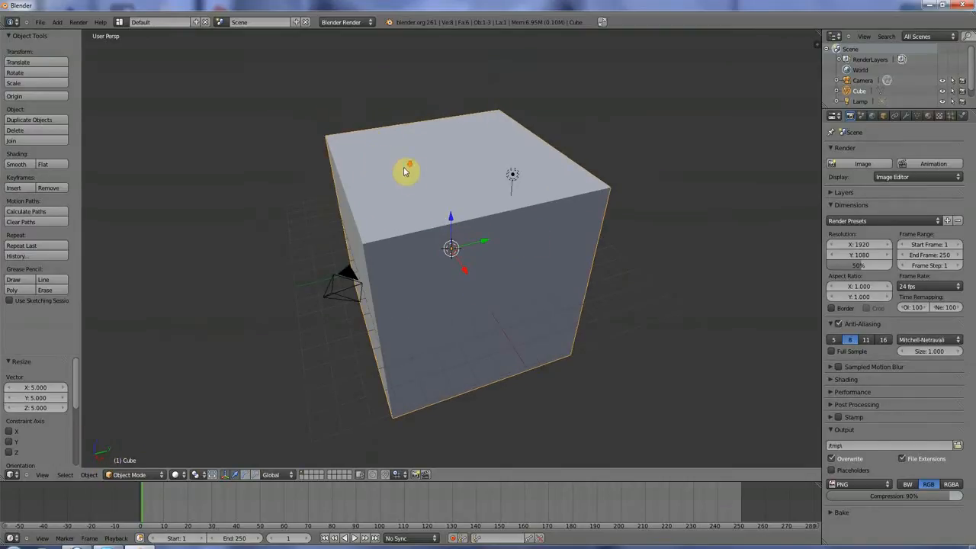
scroll(414, 177, down, 2)
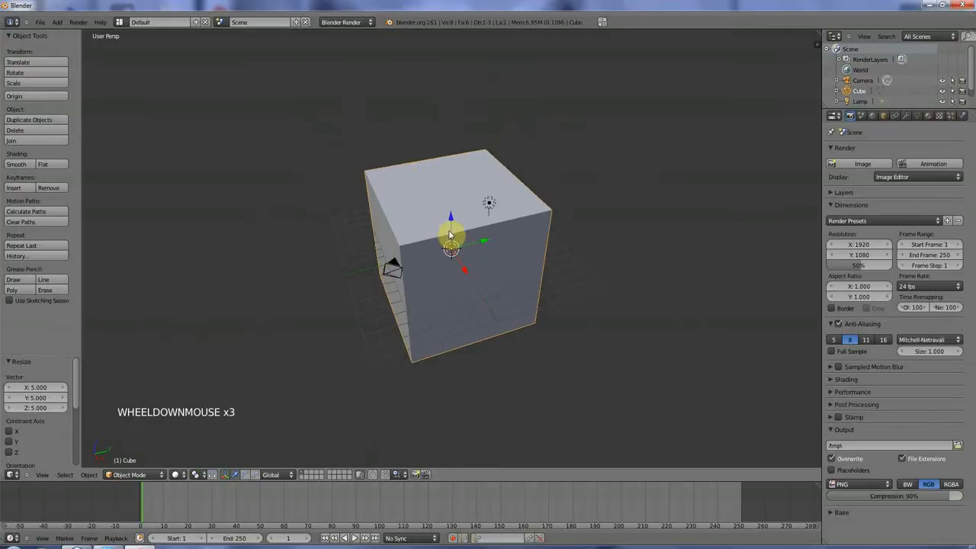
key(s)
key(x)
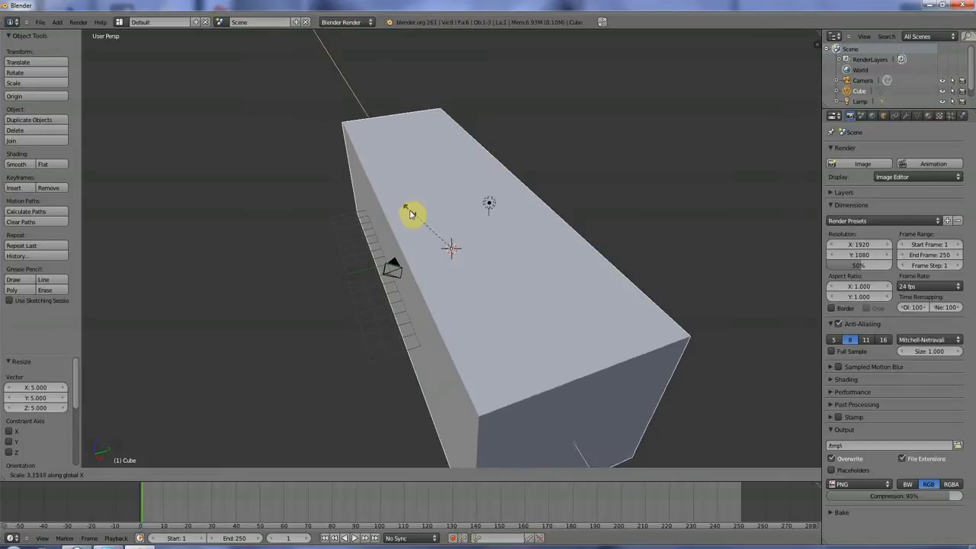
click(414, 221)
key(s)
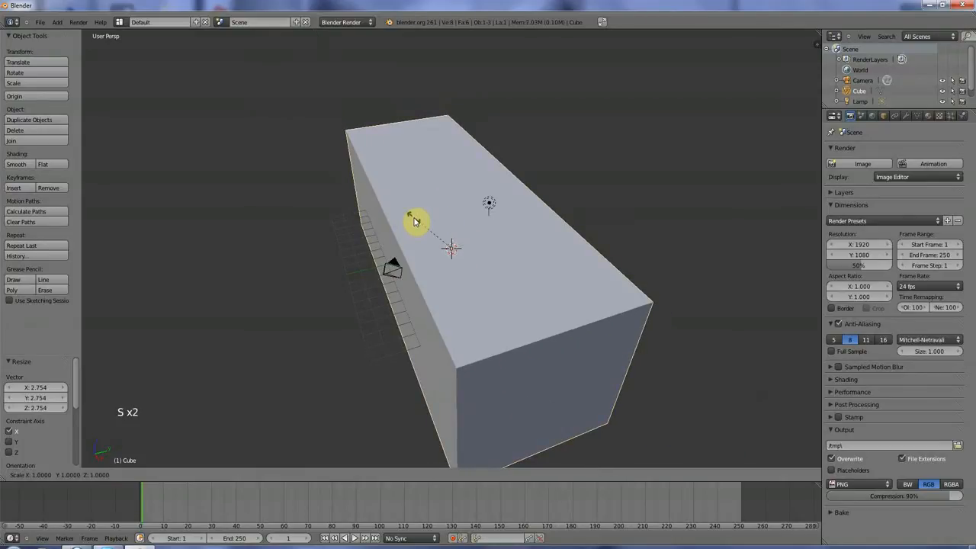
key(y)
click(340, 247)
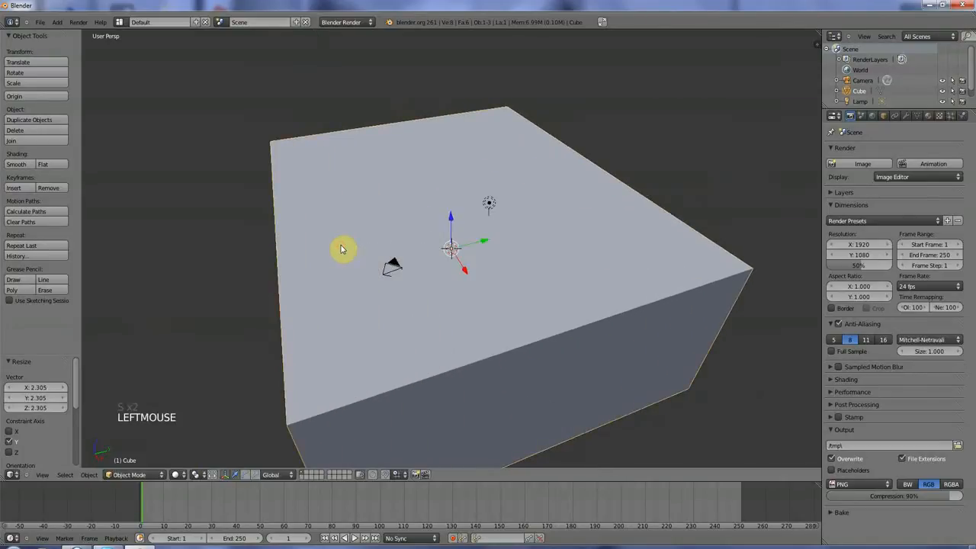
Flatten the cube into a slab by scaling it along Z by a factor of about 0.54.
key(s)
key(z)
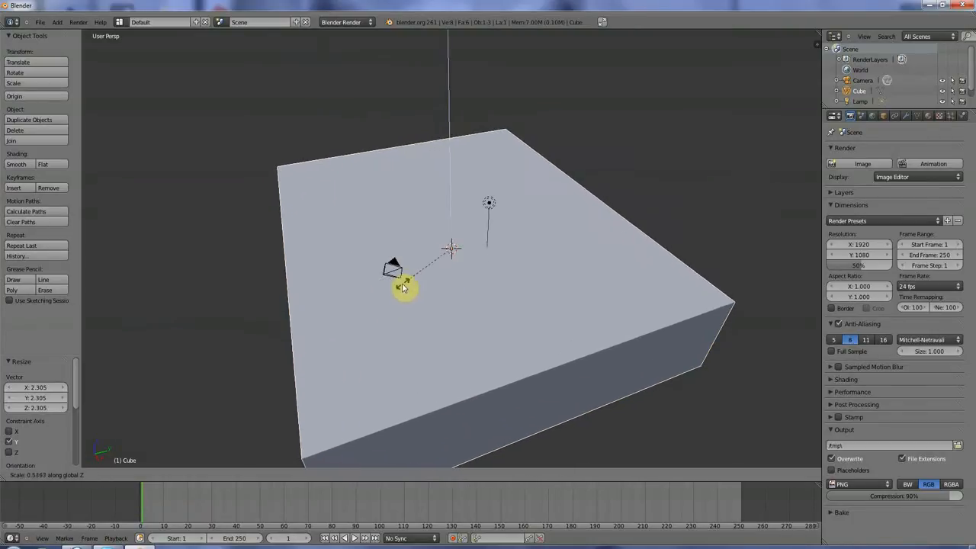
click(402, 286)
scroll(377, 258, down, 1)
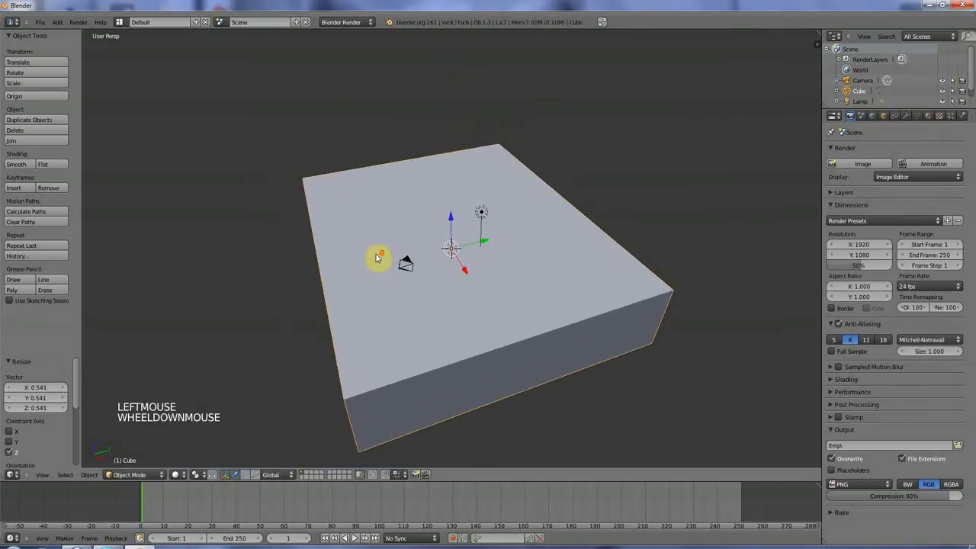
Change the lamp to a Sun and raise it about 9.3 units along Z above the slab.
right_click(481, 214)
click(904, 116)
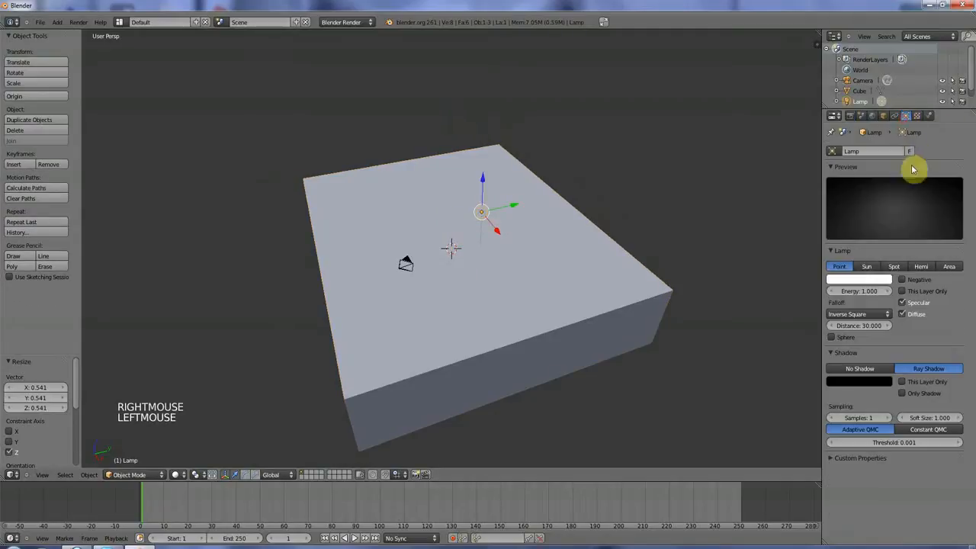
click(867, 266)
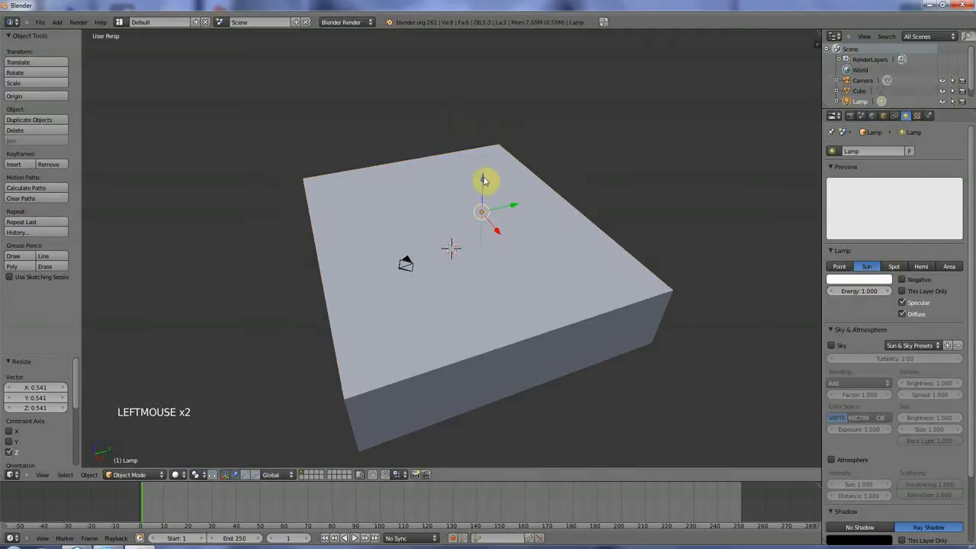
drag(483, 179, 486, 48)
Add a Wave modifier to the slab and play the animation.
right_click(463, 243)
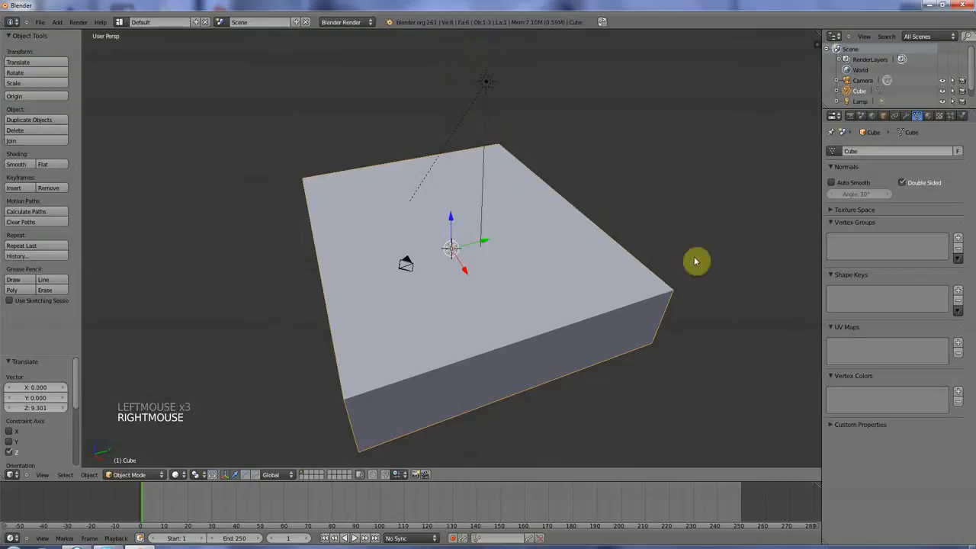
click(906, 116)
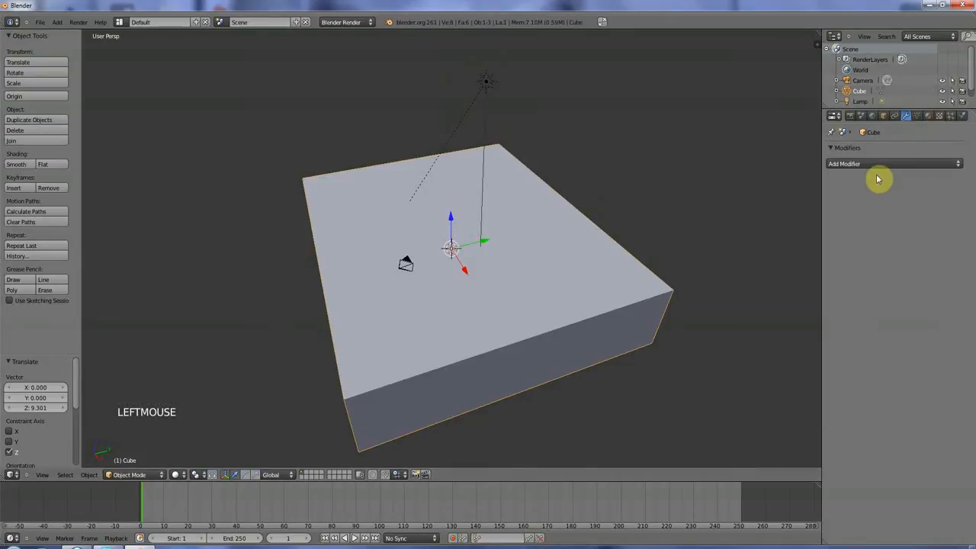
click(873, 165)
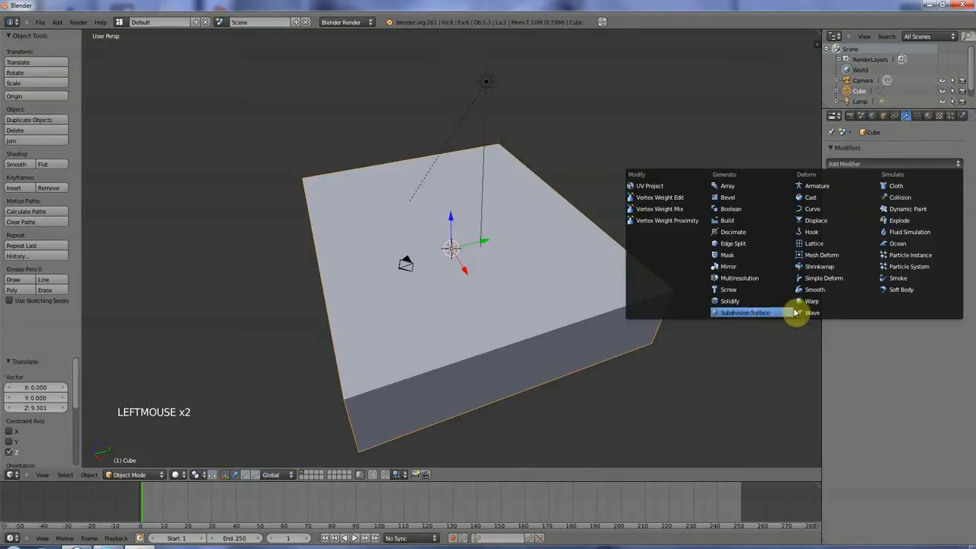
click(820, 312)
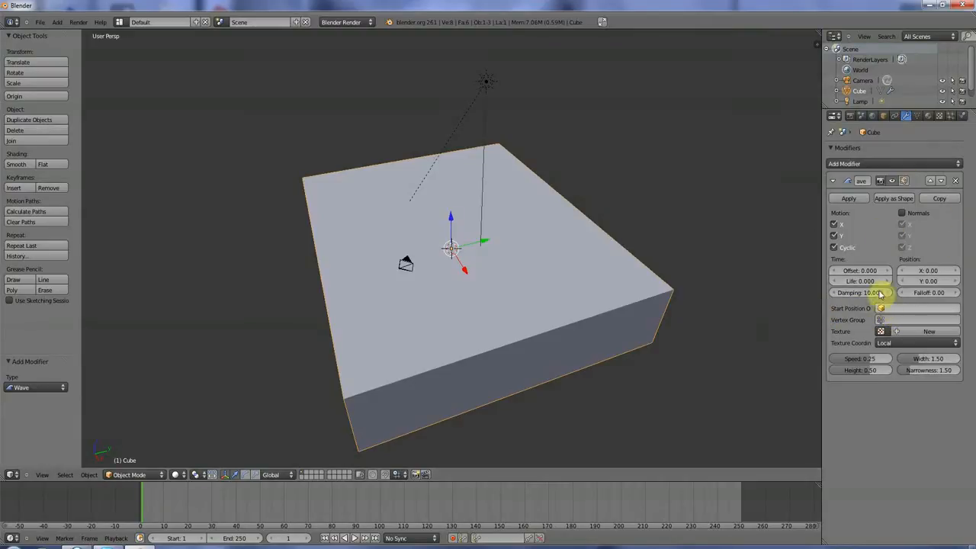
click(353, 537)
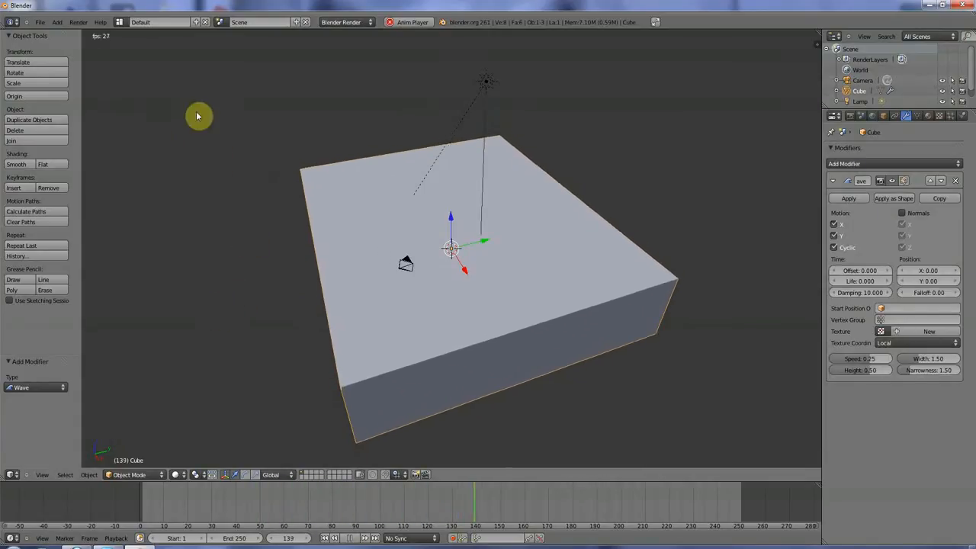
Subdivide the slab's whole mesh six times with one cut each in Edit Mode and return to Object Mode.
key(Tab)
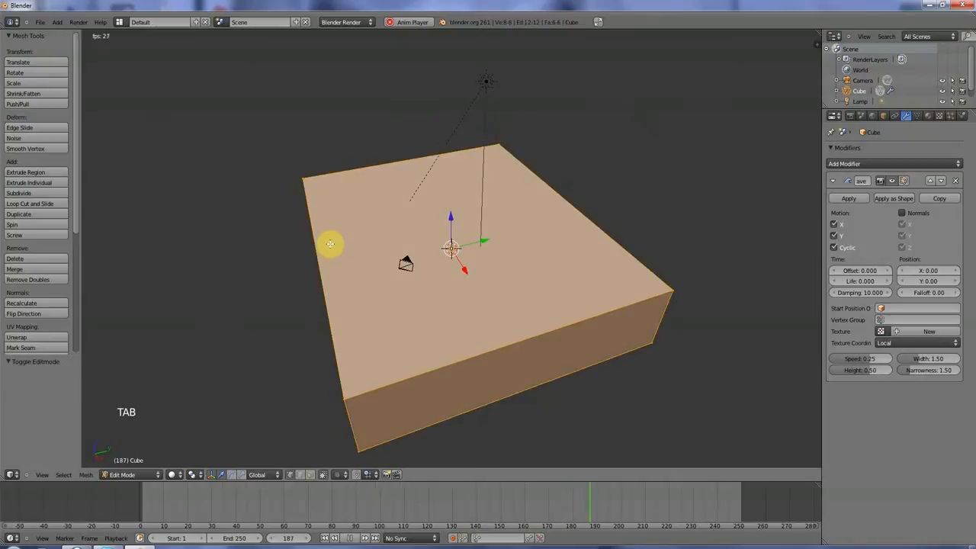
click(36, 193)
click(36, 194)
click(36, 194)
click(36, 194)
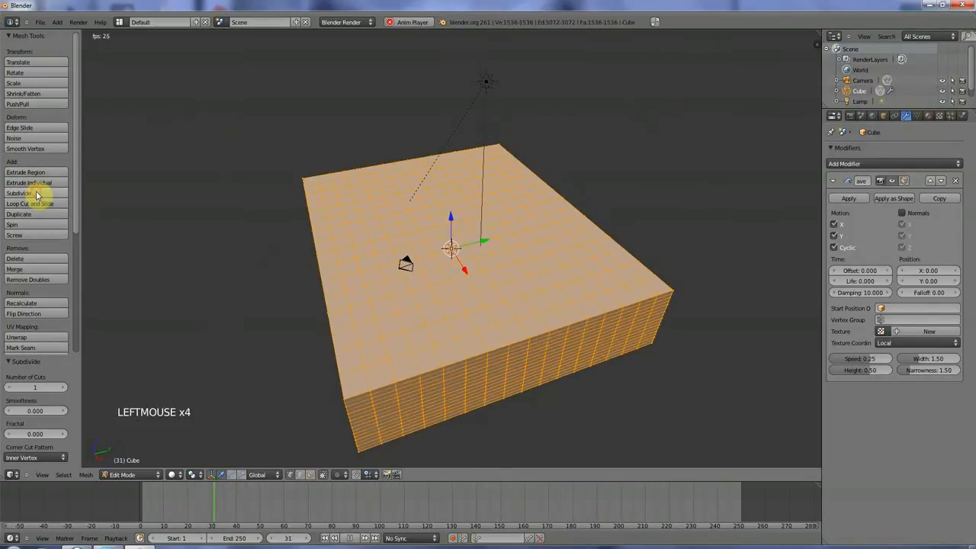
click(36, 193)
click(35, 194)
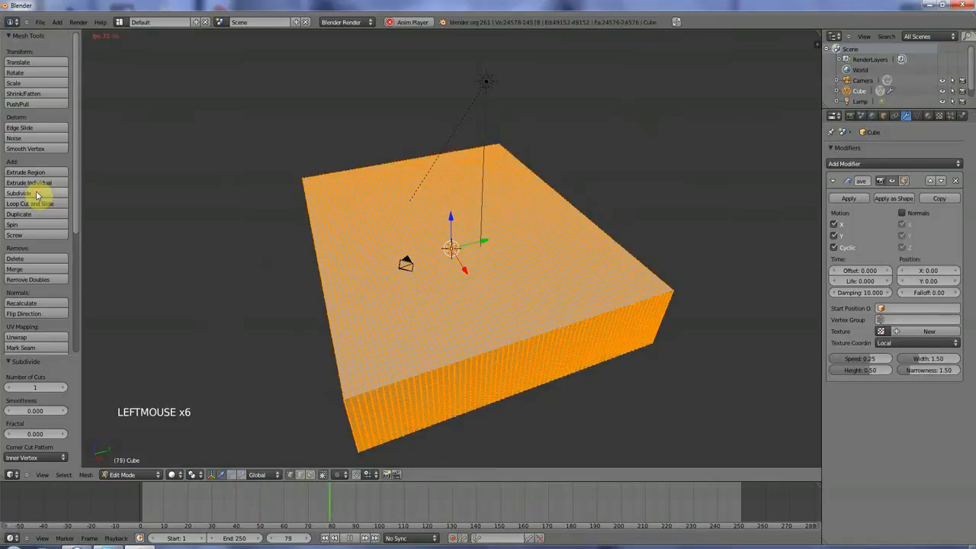
click(36, 193)
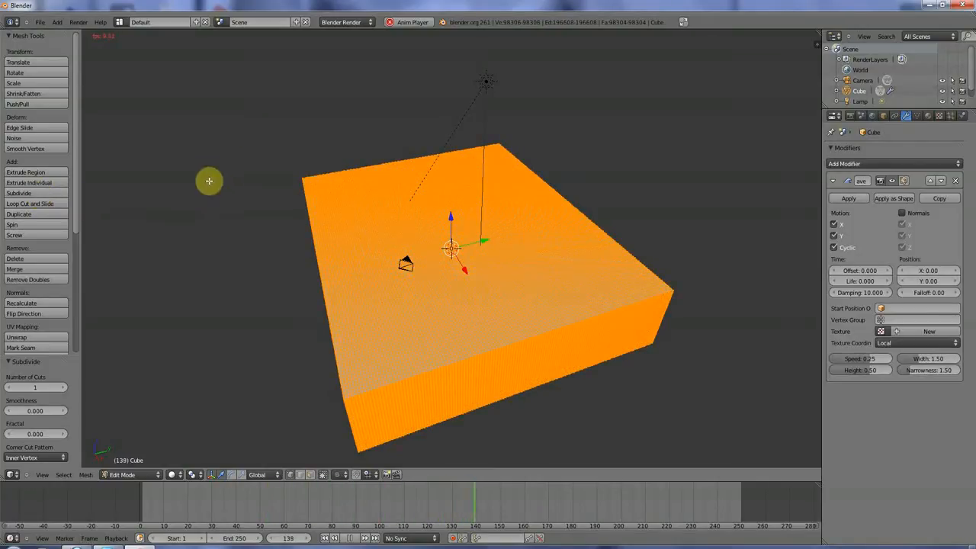
key(ctrl+z)
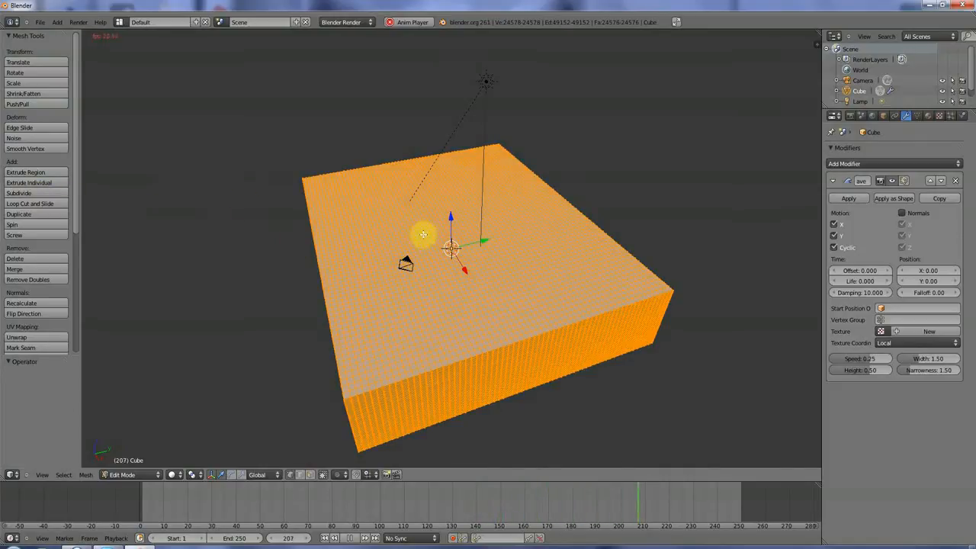
key(Tab)
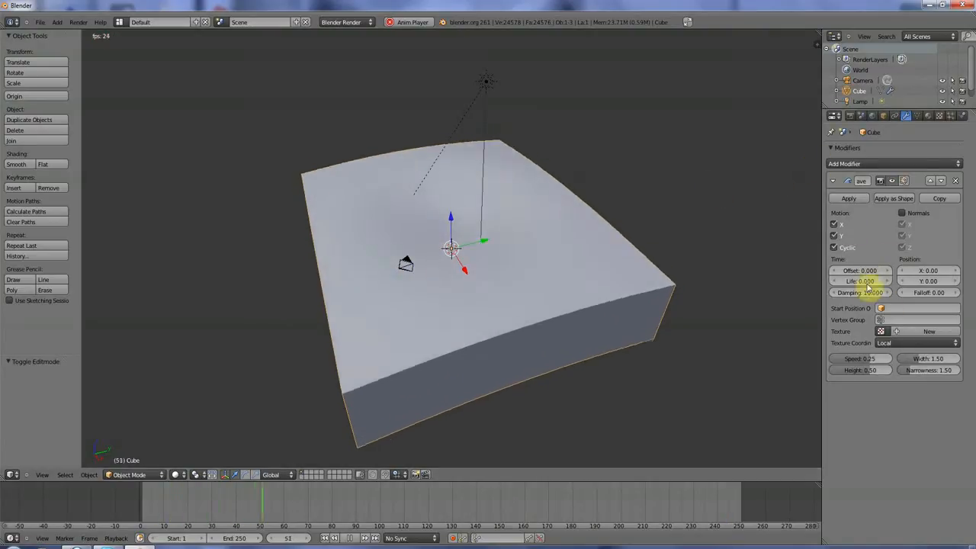
Set the Wave modifier's speed to 0.07 and its height to 0.75.
click(868, 359)
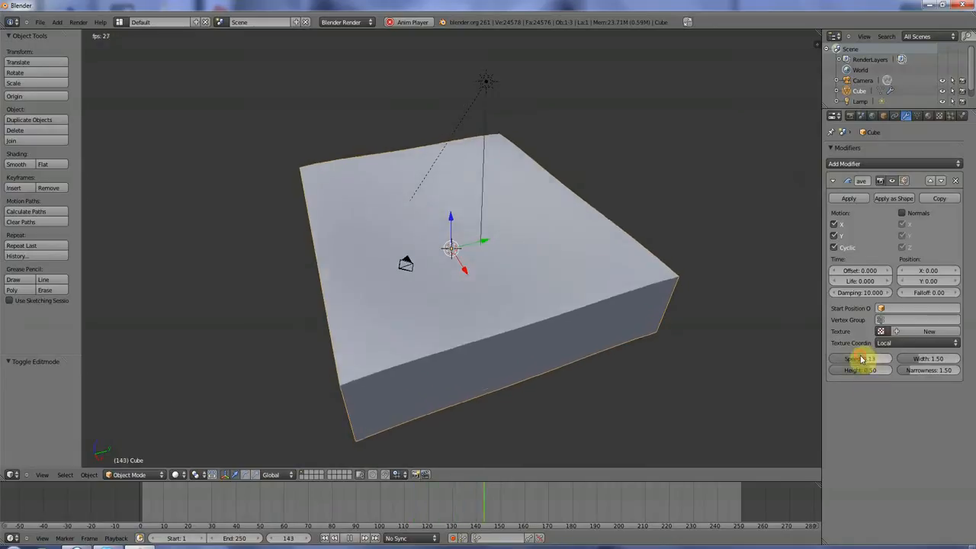
double_click(867, 359)
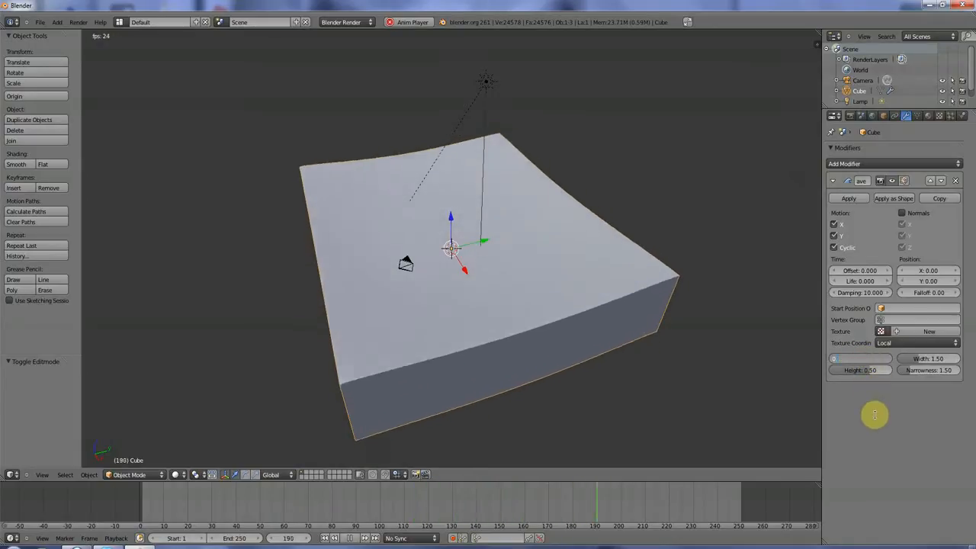
text(0.07)
key(Return)
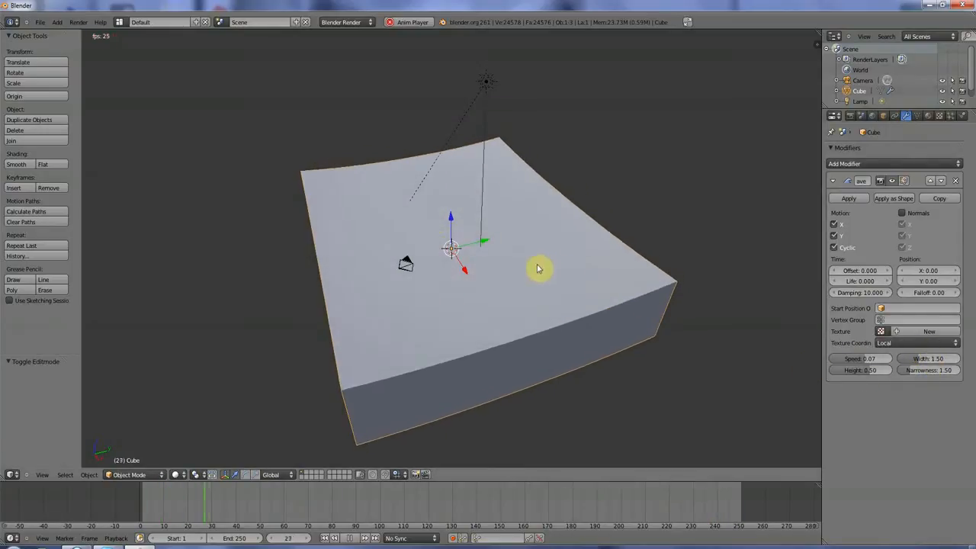
triple_click(860, 371)
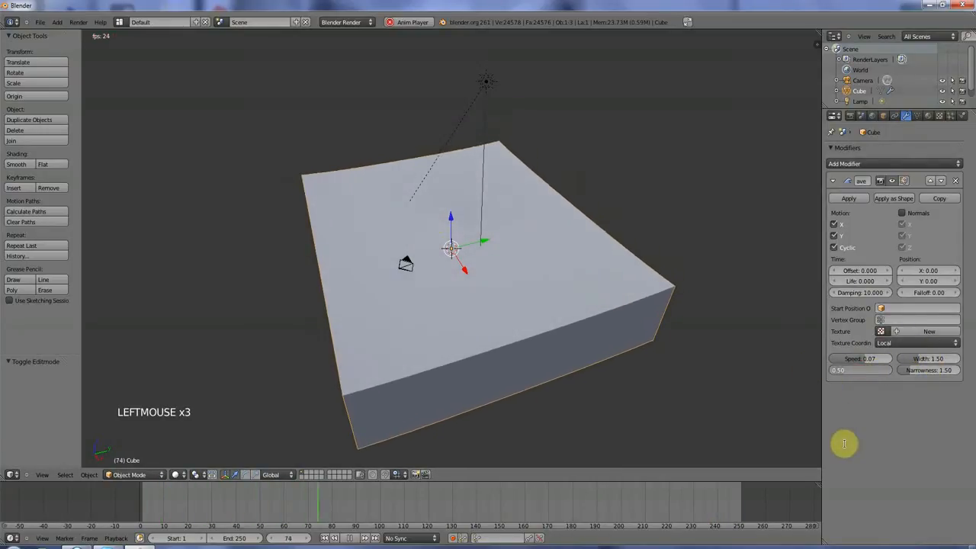
text(0.75)
key(Return)
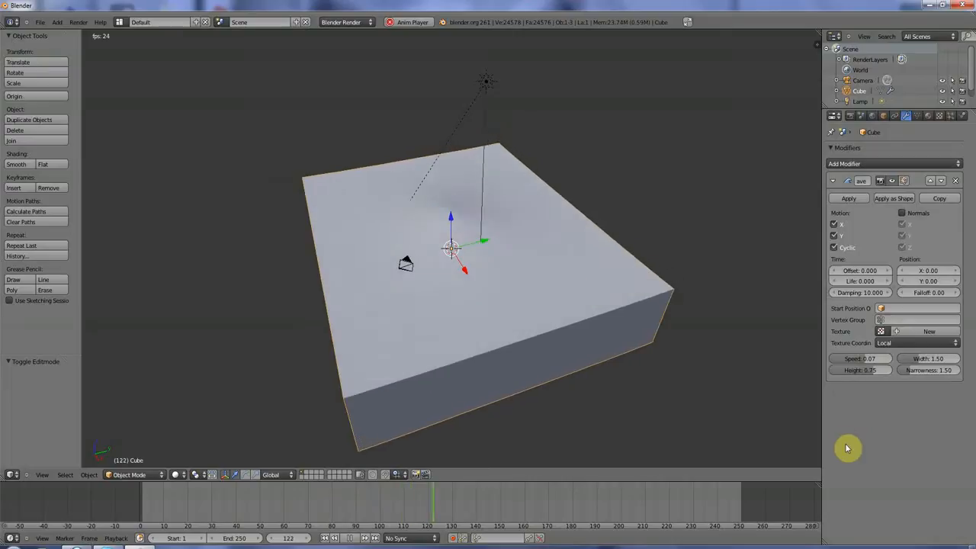
Set the Wave modifier's narrowness to 2.
click(918, 370)
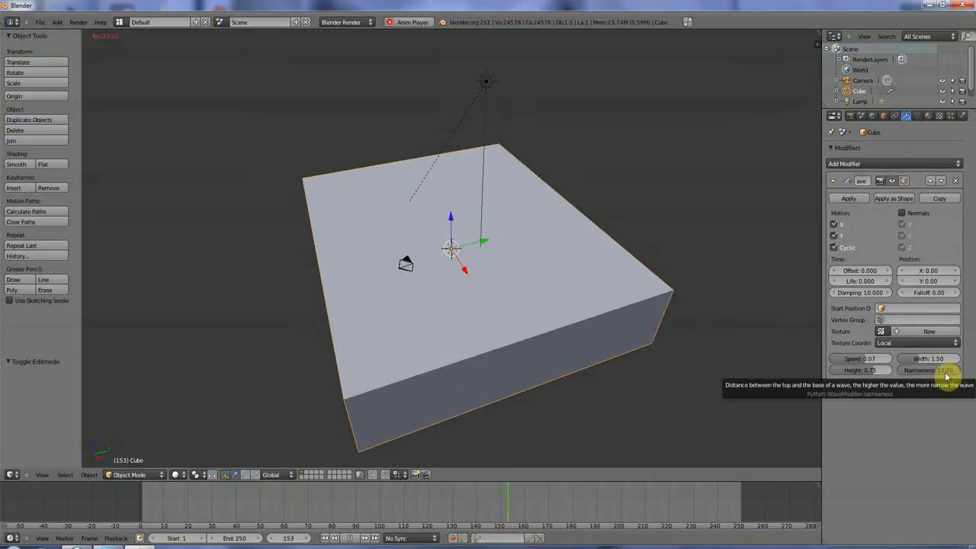
drag(946, 377, 904, 369)
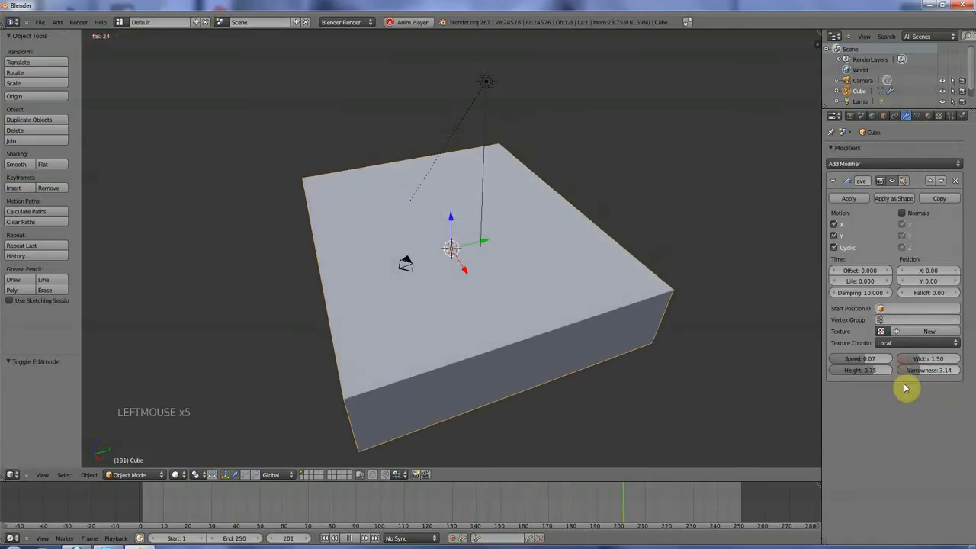
click(919, 372)
text(2)
key(Return)
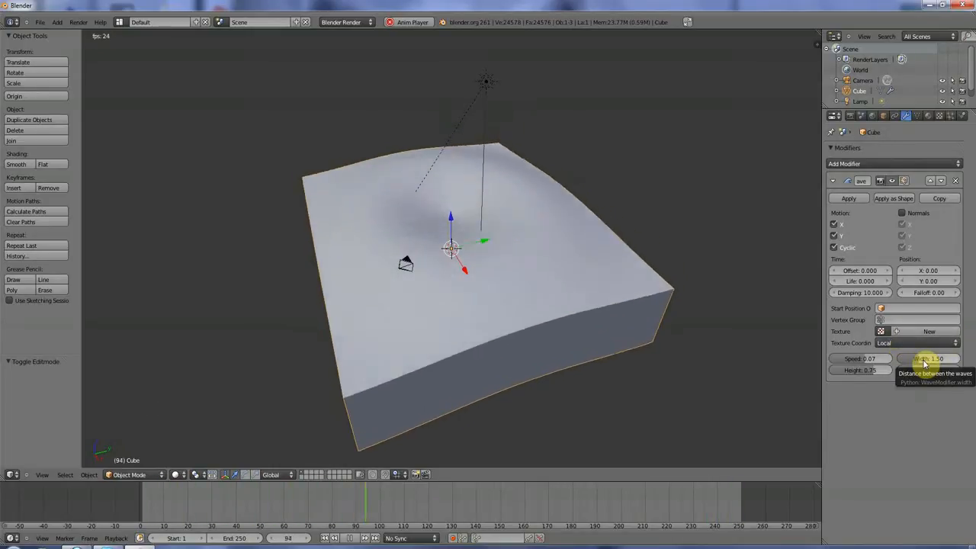
Try several distances between the waves and set the Wave modifier's width to 1.
drag(924, 364, 910, 363)
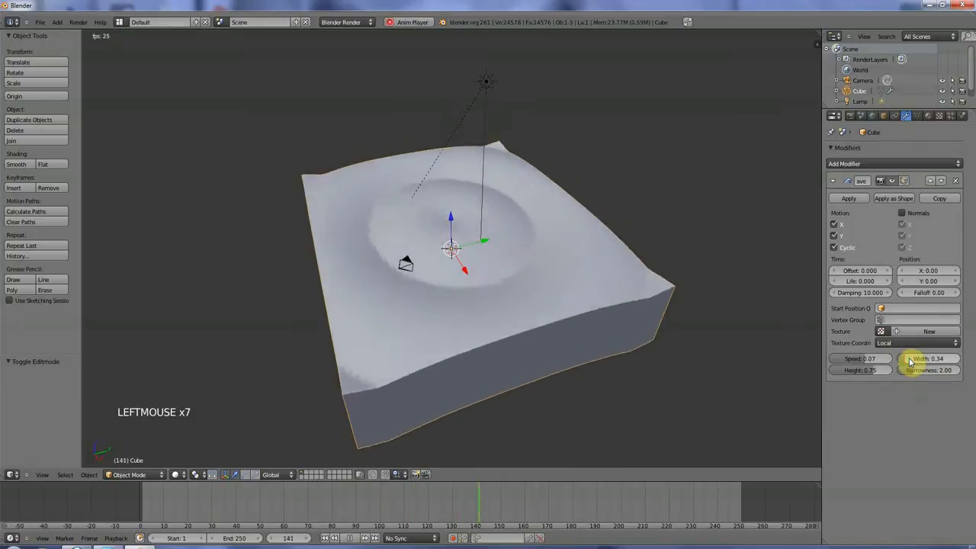
drag(917, 365, 943, 368)
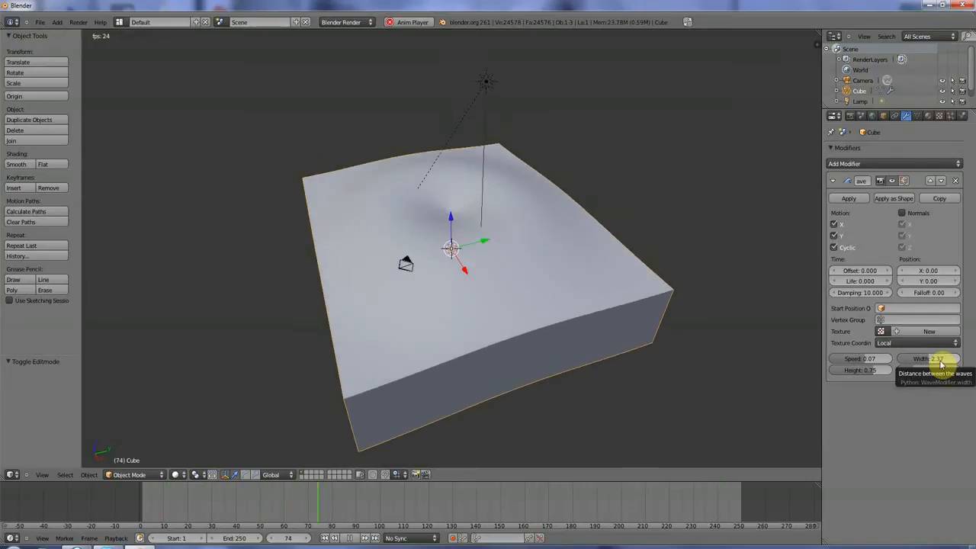
drag(942, 365, 918, 366)
click(918, 365)
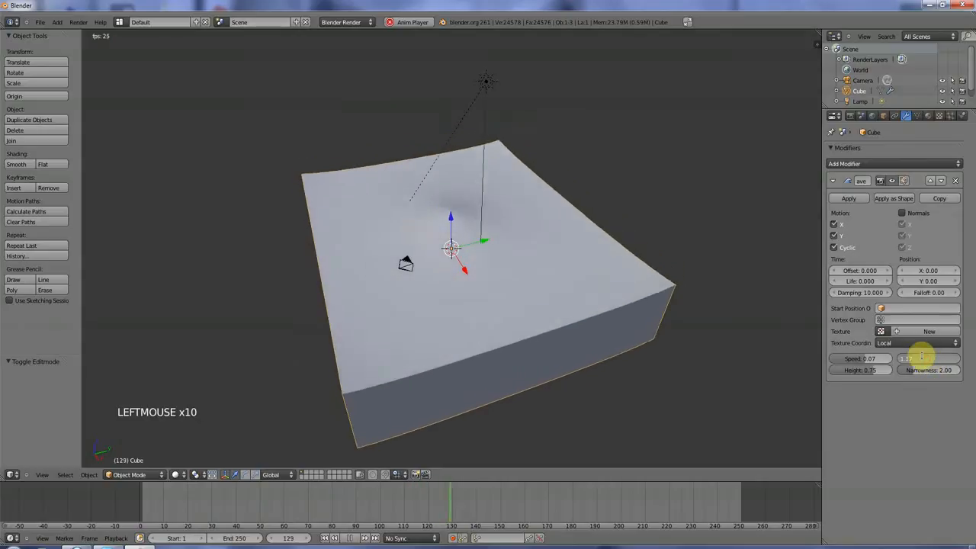
text(1)
key(Return)
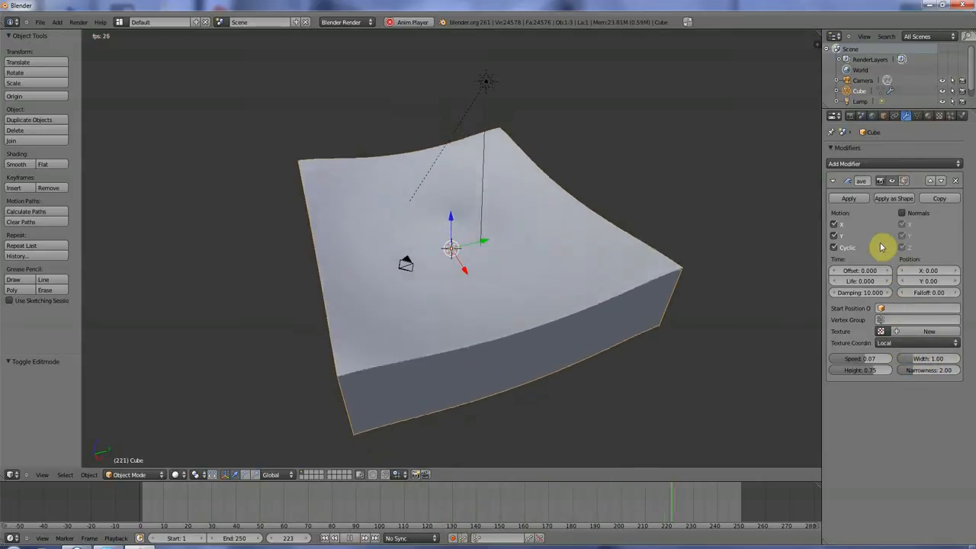
scroll(585, 323, down, 1)
scroll(736, 279, up, 1)
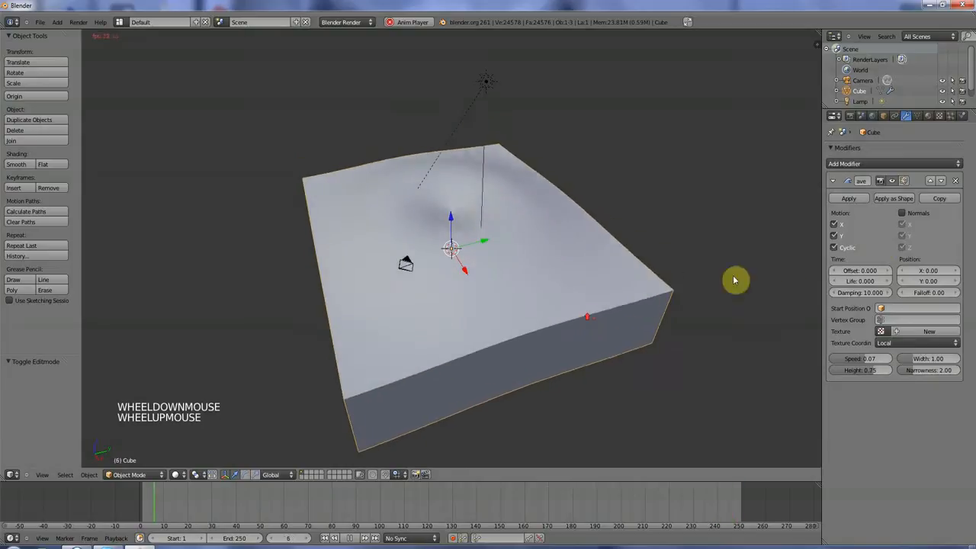
Preview the wave with X motion and Y motion disabled in turn, and re-enable both axes.
click(834, 223)
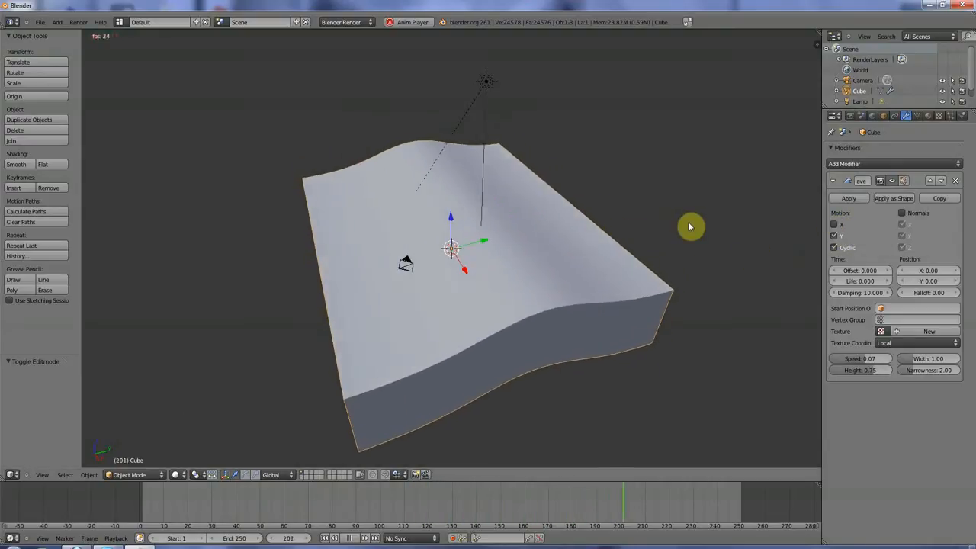
click(834, 225)
click(834, 236)
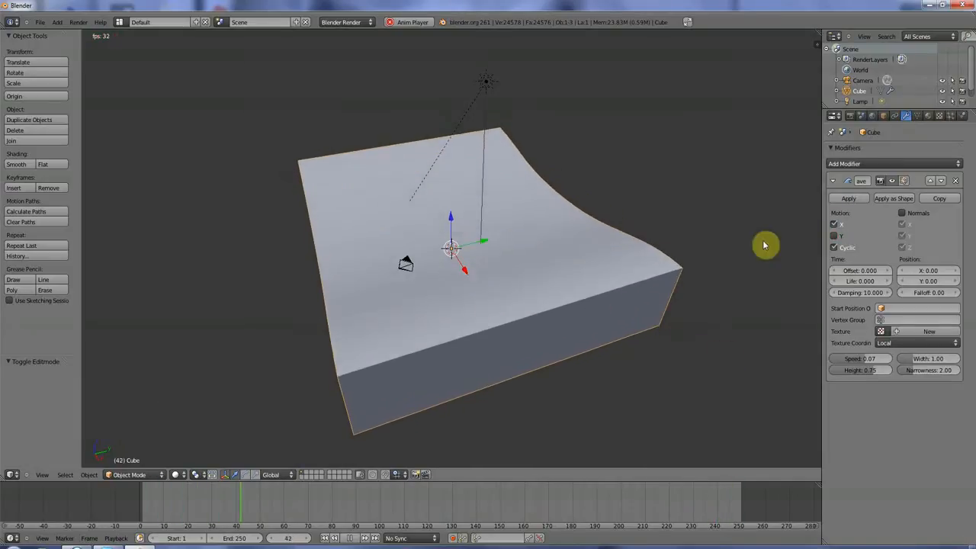
click(834, 236)
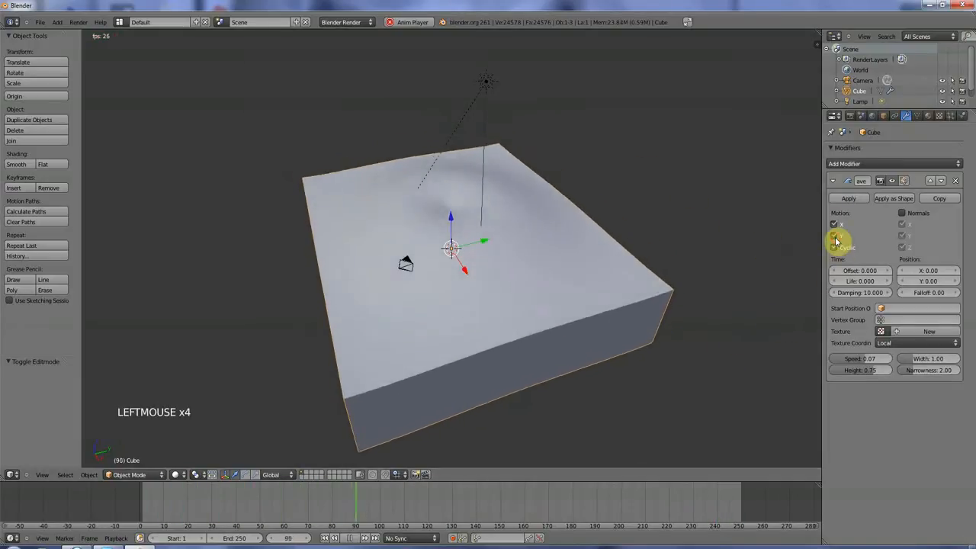
click(835, 236)
click(834, 225)
click(834, 225)
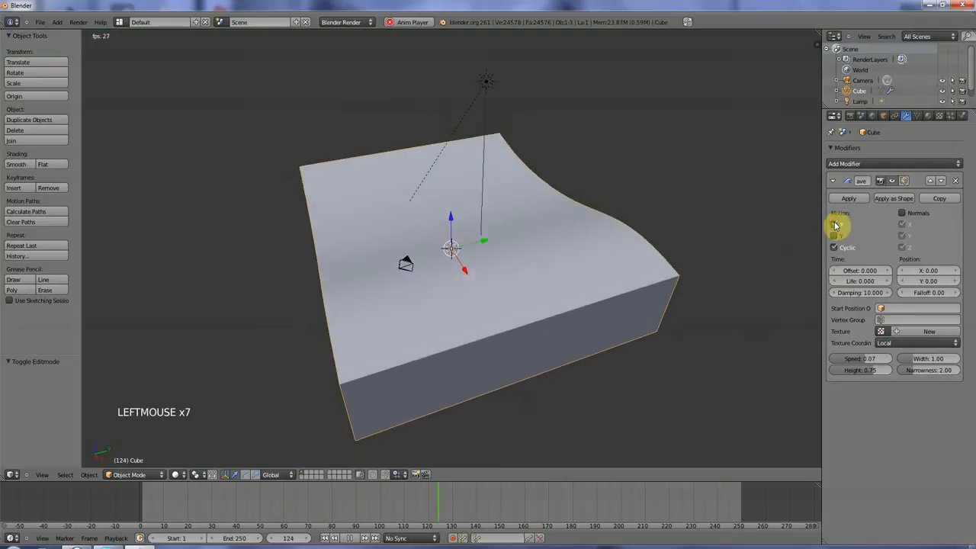
click(834, 225)
click(835, 236)
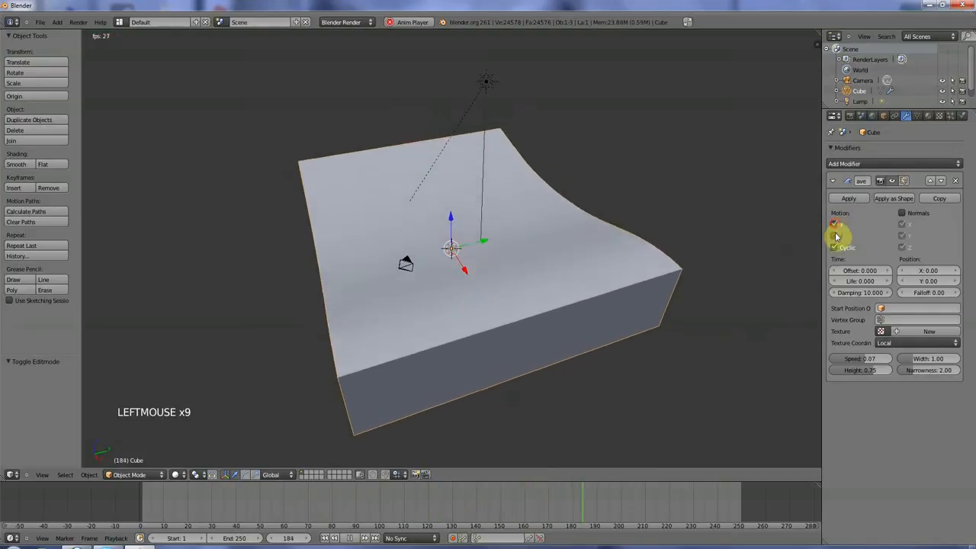
click(834, 236)
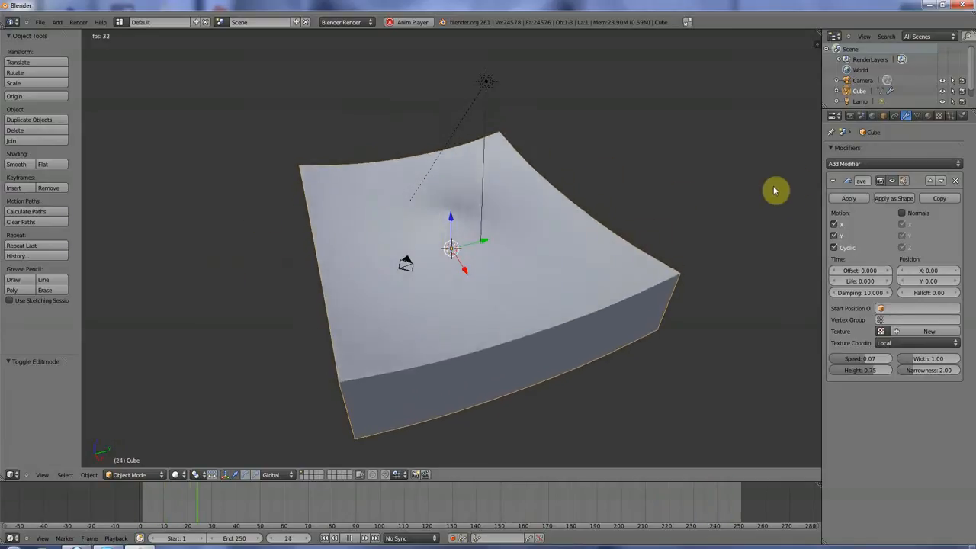
Preview the wave animation with Cyclic disabled and re-enable it.
click(834, 247)
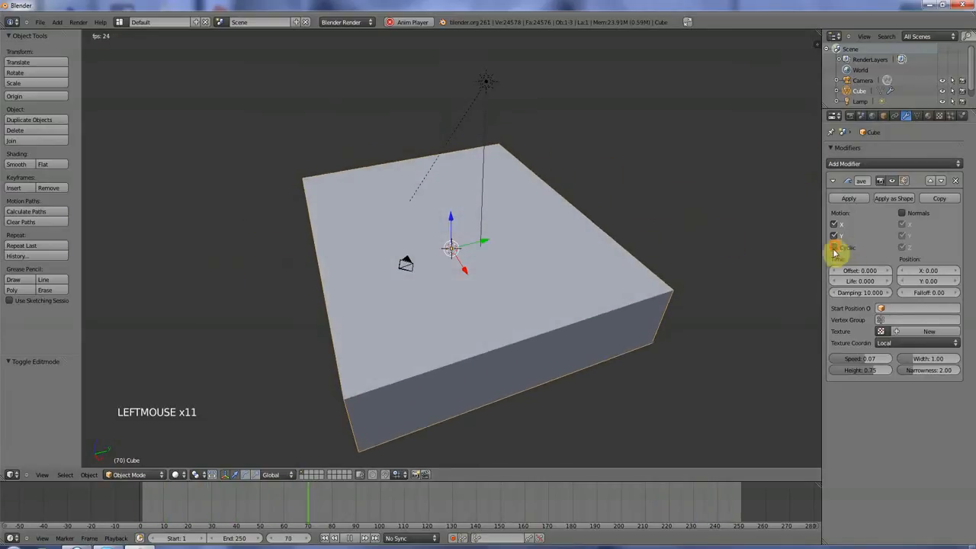
click(714, 504)
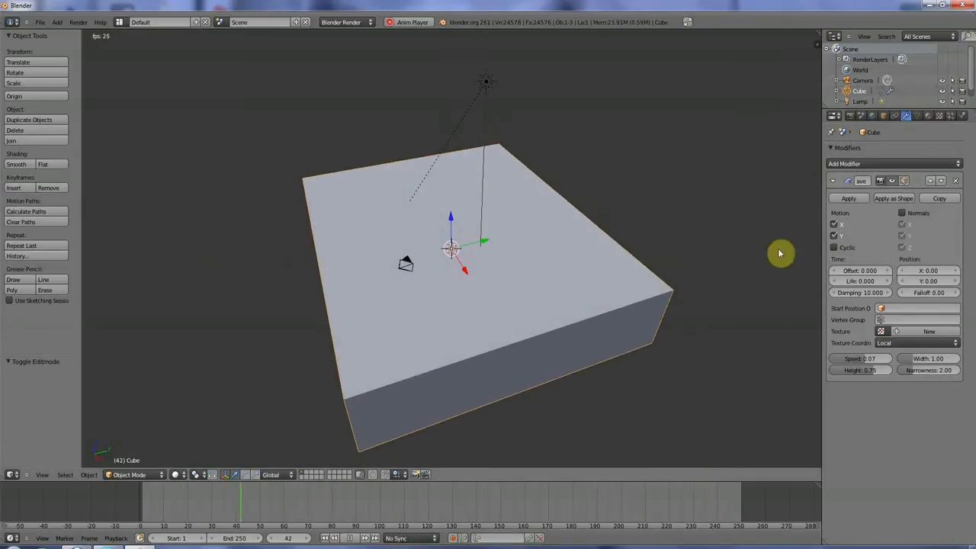
click(832, 251)
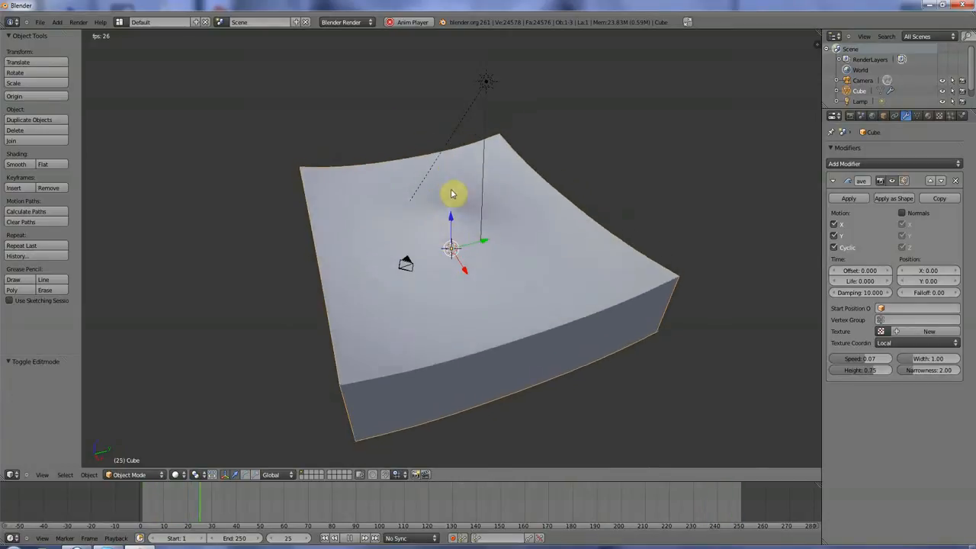
Shift the wave's start position along X to -1.04.
drag(929, 273, 886, 317)
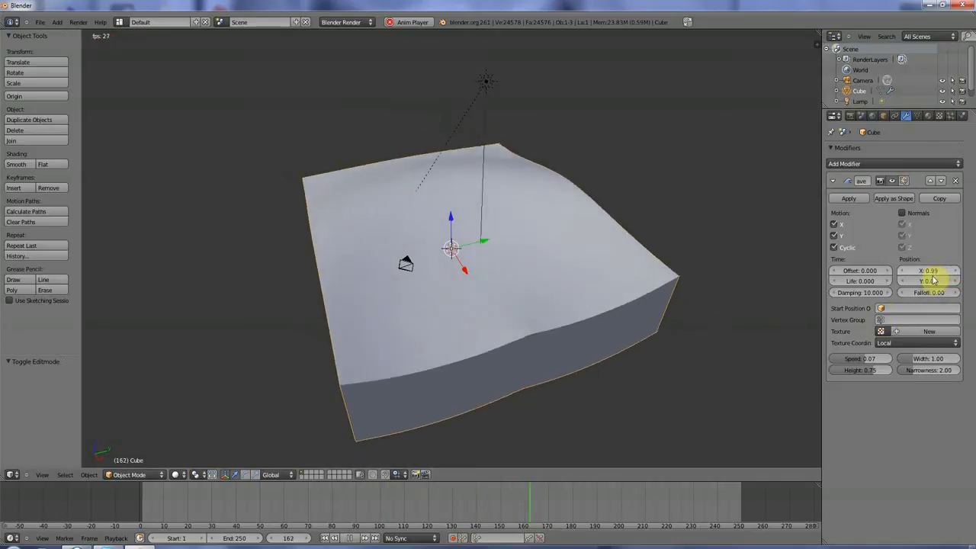
mouse_move(933, 273)
mouse_down()
mouse_move(888, 279)
mouse_move(930, 273)
mouse_move(919, 275)
mouse_up()
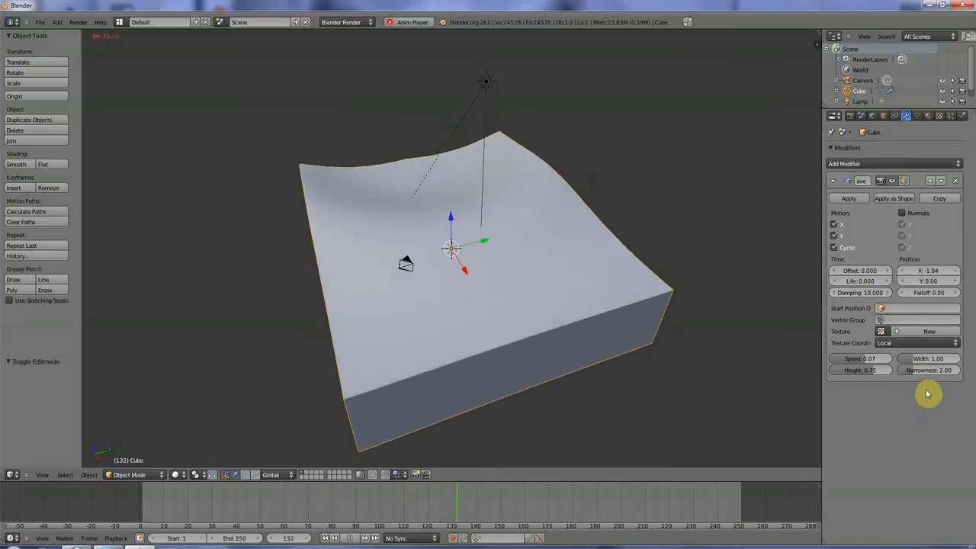
click(914, 347)
click(887, 320)
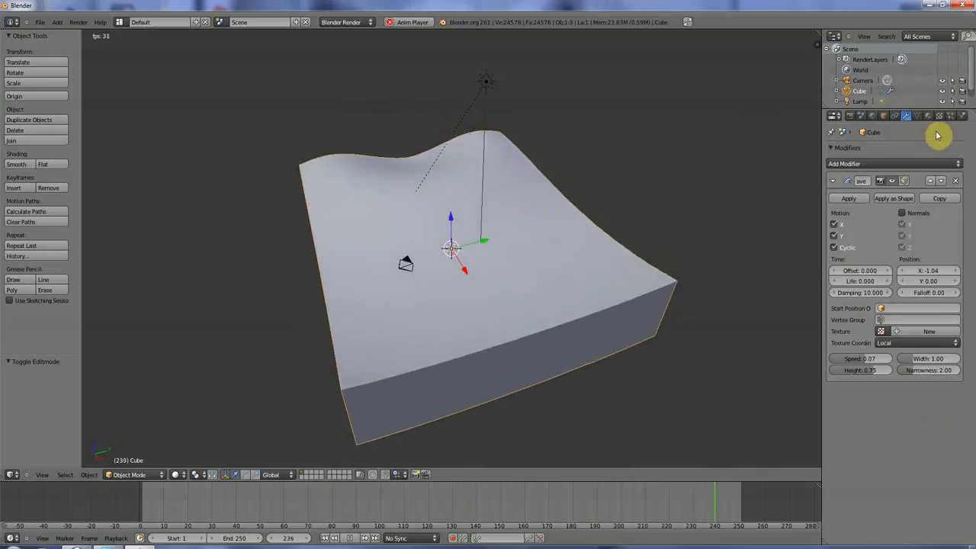
Switch the slab's material type to Halo.
right_click(568, 275)
click(929, 116)
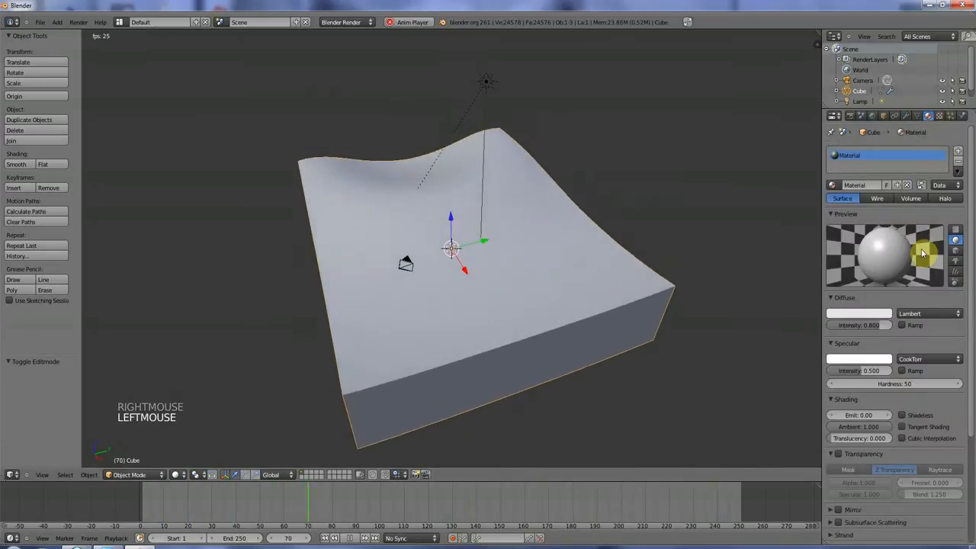
click(942, 200)
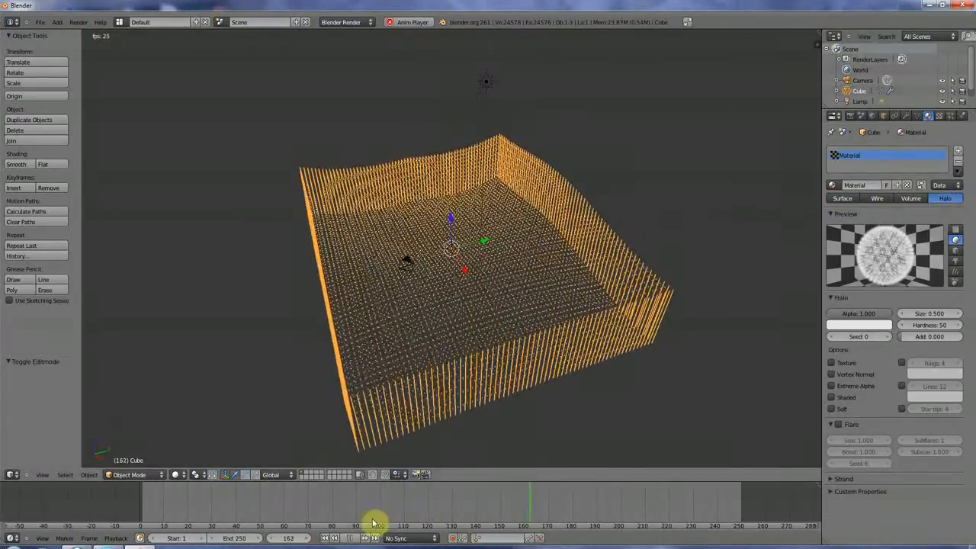
Stop the animation playback and test-render the current frame.
click(340, 539)
key(F12)
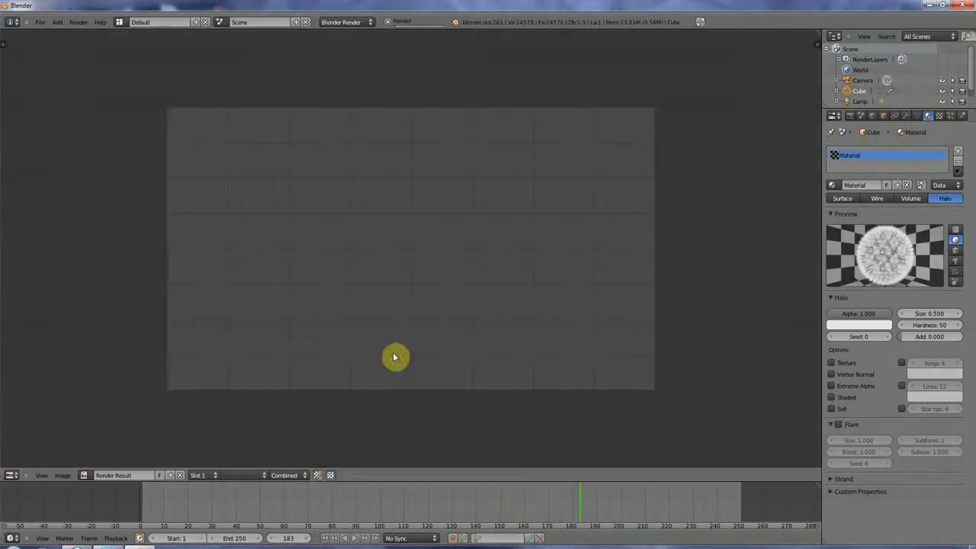
key(Escape)
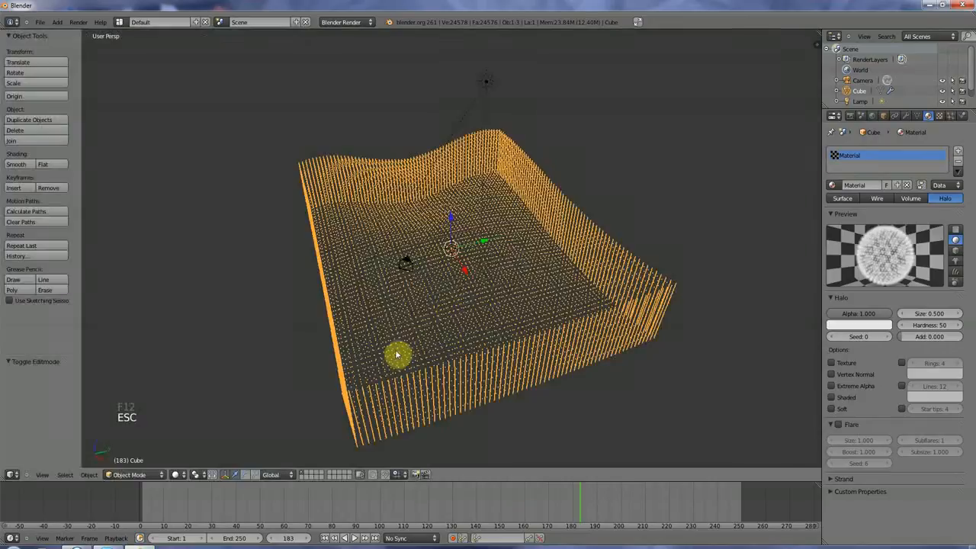
Move the camera away from the slab, about 6.7 units along X and 5.4 units along Z, and check the camera view.
right_click(404, 271)
middle_drag(403, 270, 353, 224)
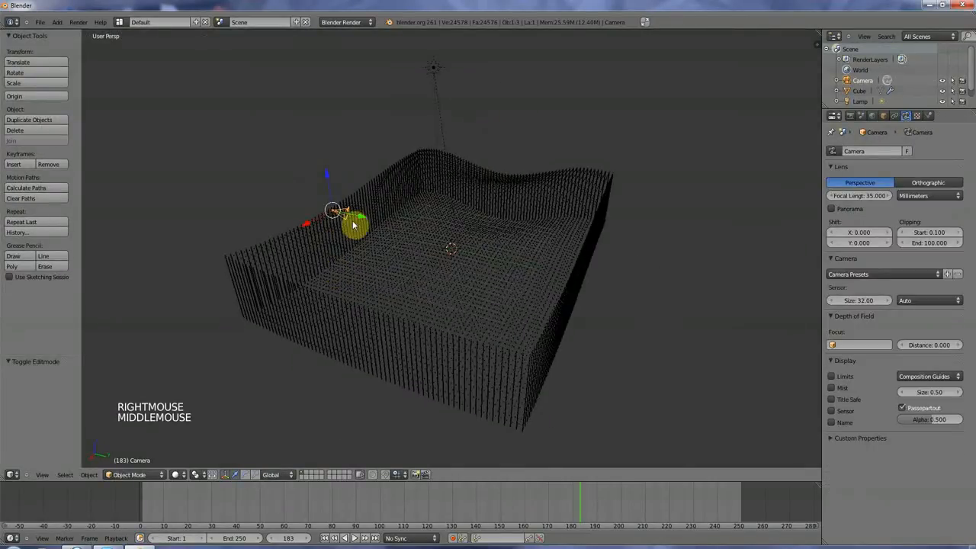
drag(361, 221, 61, 104)
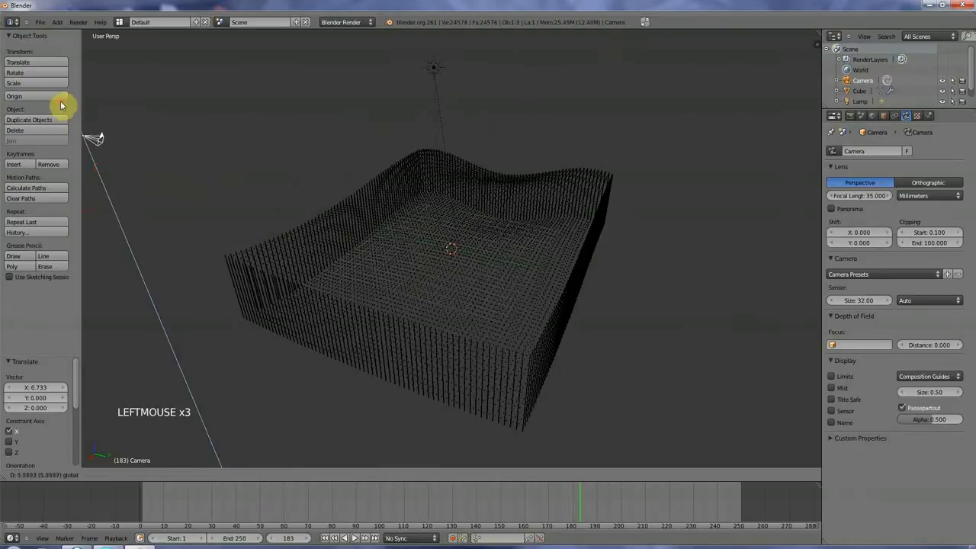
key(KP_0)
key(KP_0)
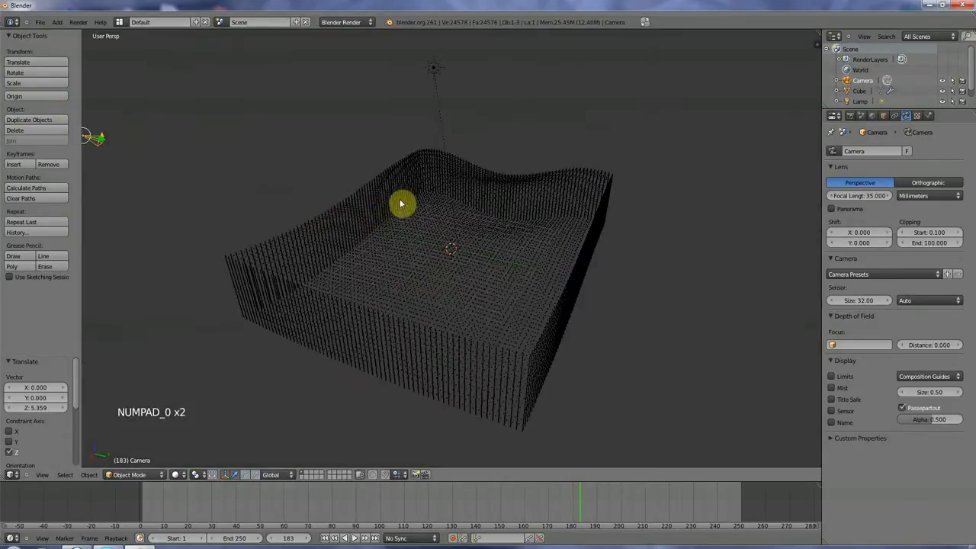
Move the camera a further 11.3 units or so along Y and about 10.4 along X, and test-render the reframed slab.
scroll(338, 206, down, 2)
drag(235, 184, 297, 216)
key(KP_0)
key(KP_0)
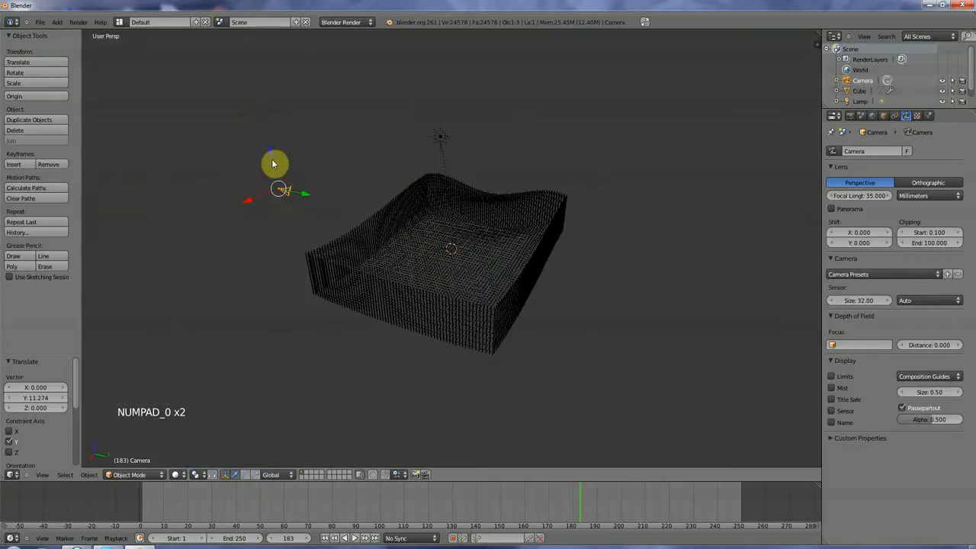
drag(274, 158, 74, 151)
key(KP_0)
key(KP_0)
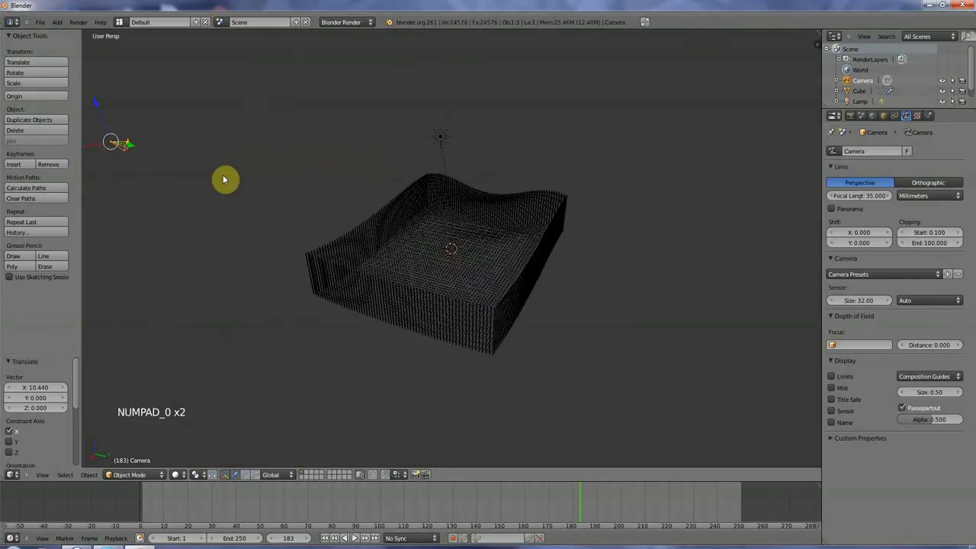
key(F12)
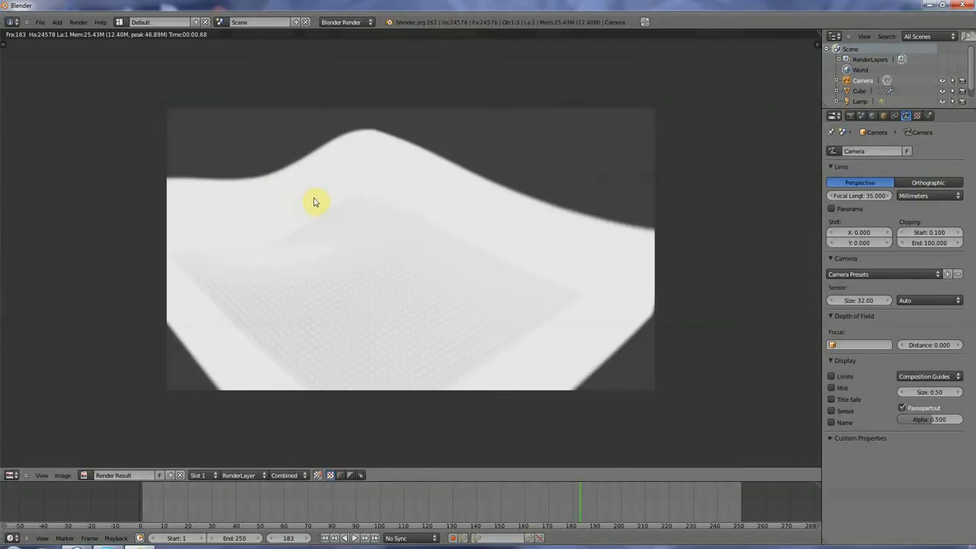
key(Escape)
Set the slab's halo material alpha to 0.4 and test-render the frame.
right_click(565, 239)
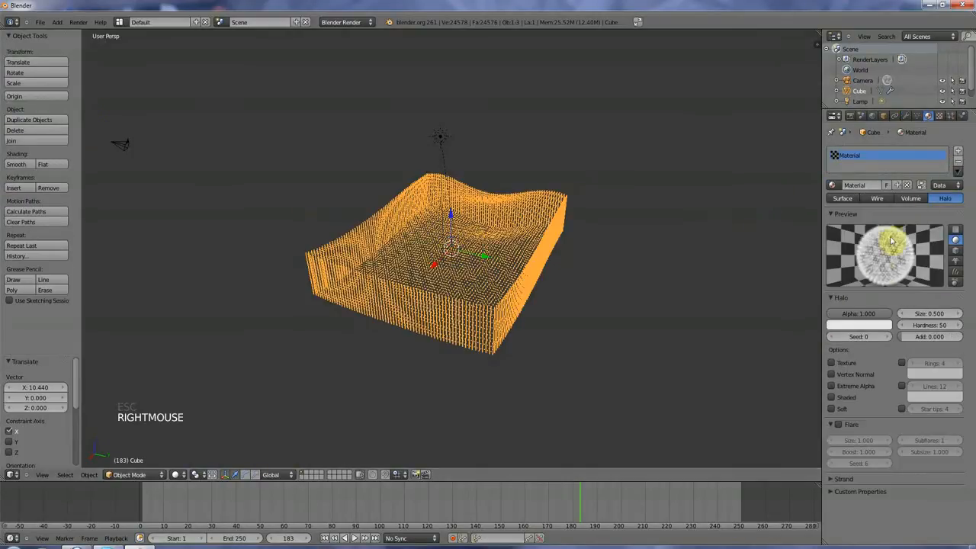
click(859, 315)
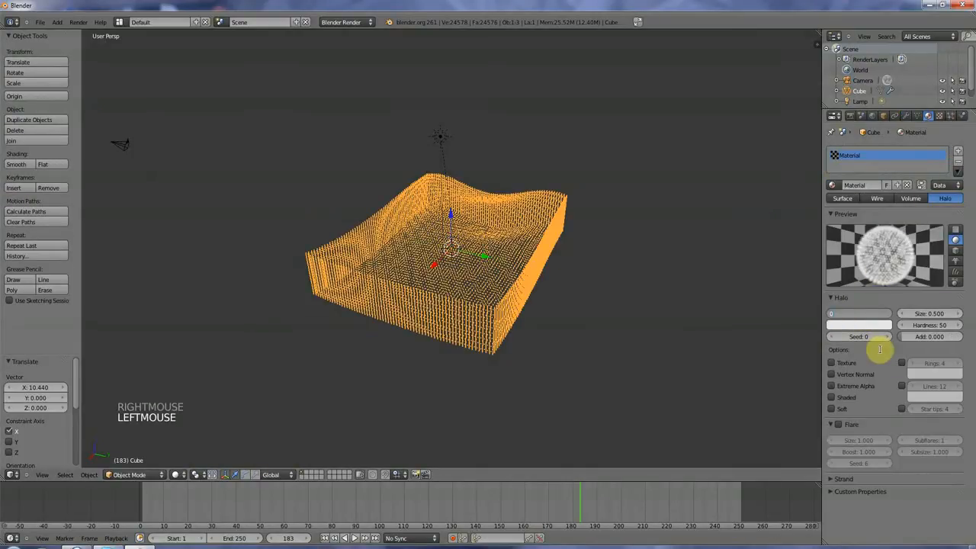
text(0.5)
key(Return)
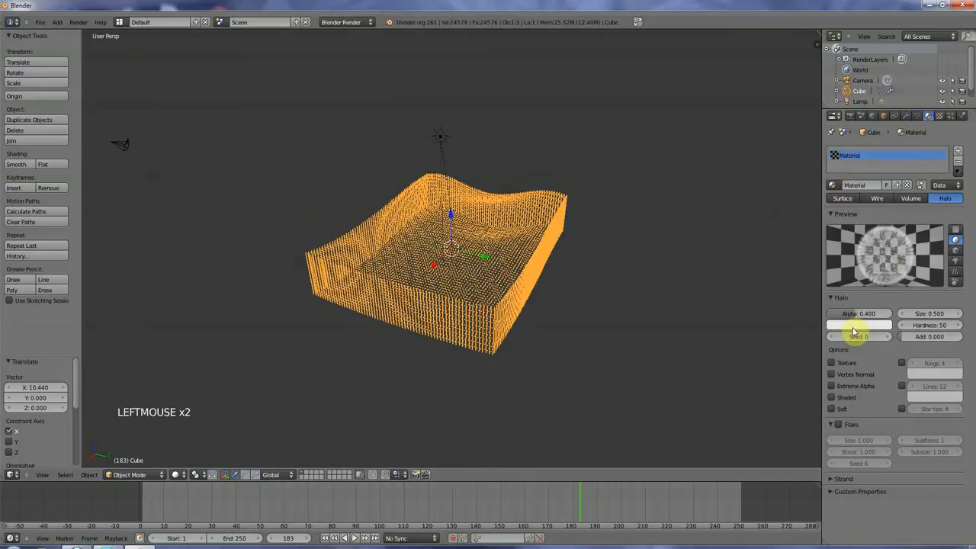
key(F12)
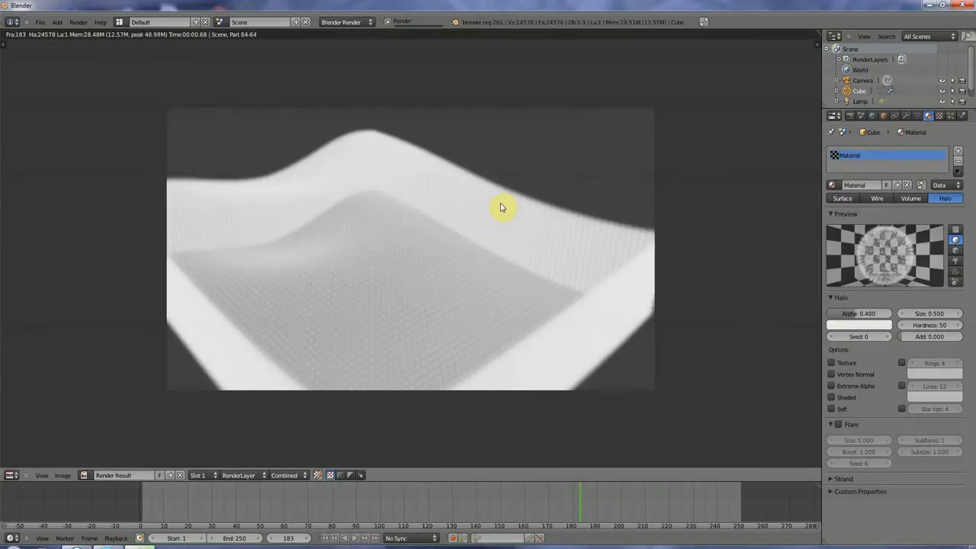
key(Escape)
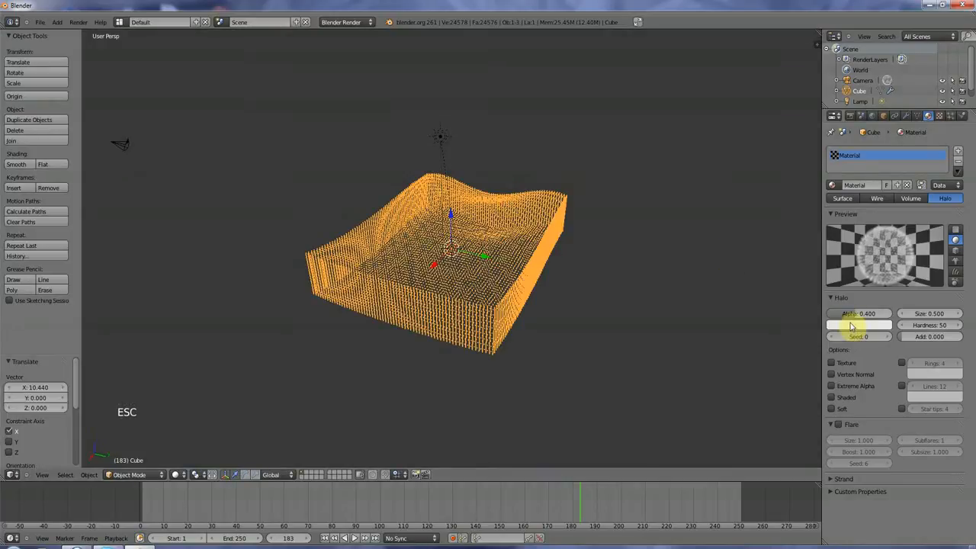
Tint the slab's halo colour pale lavender and test-render the frame.
click(852, 326)
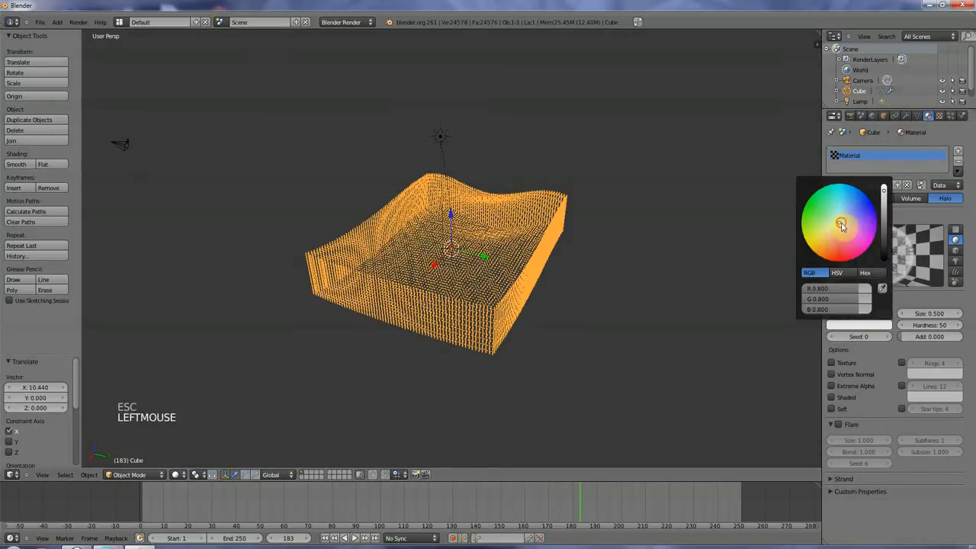
mouse_move(842, 226)
mouse_down()
mouse_move(849, 212)
mouse_move(854, 220)
mouse_up()
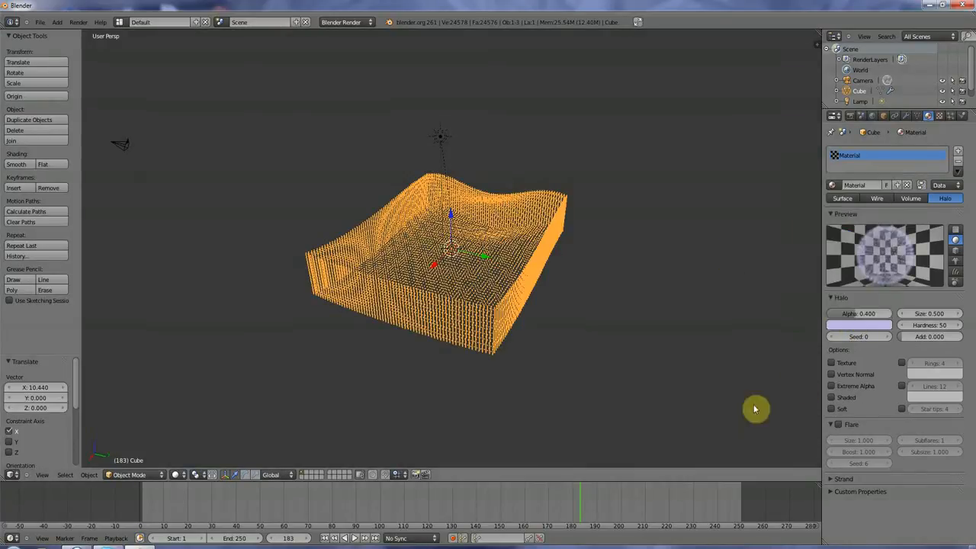
key(F12)
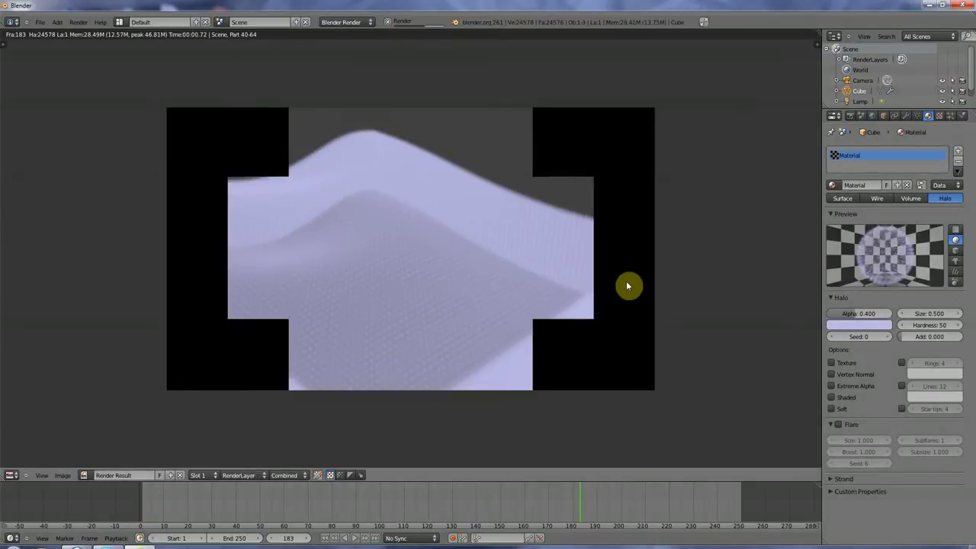
key(Escape)
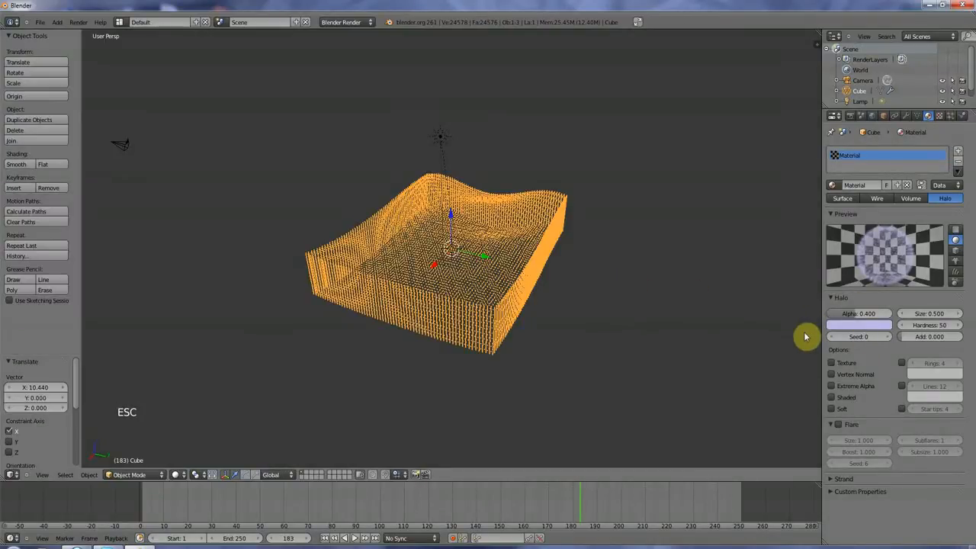
Set the halo size of the slab's material to 0.3 and test-render the frame.
drag(915, 321, 937, 317)
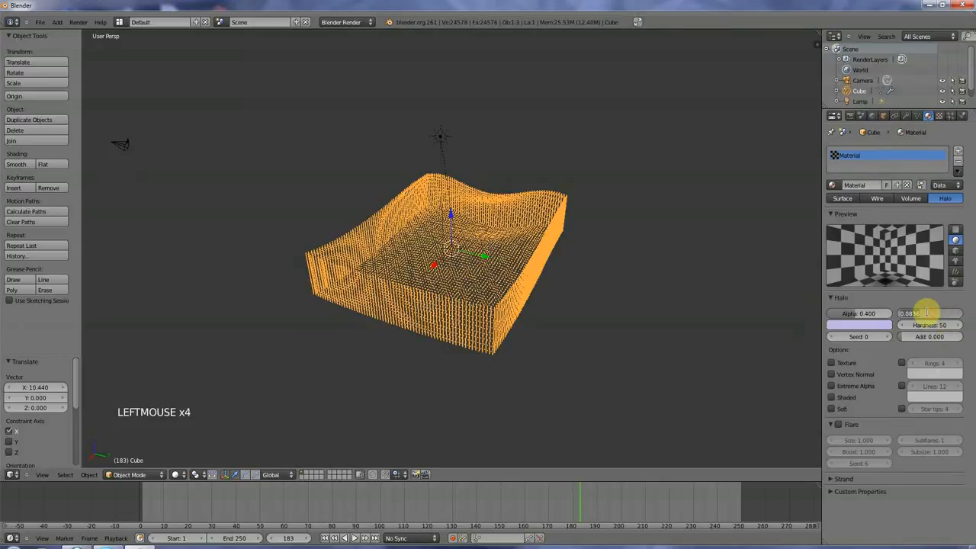
click(926, 312)
text(0.5)
key(Return)
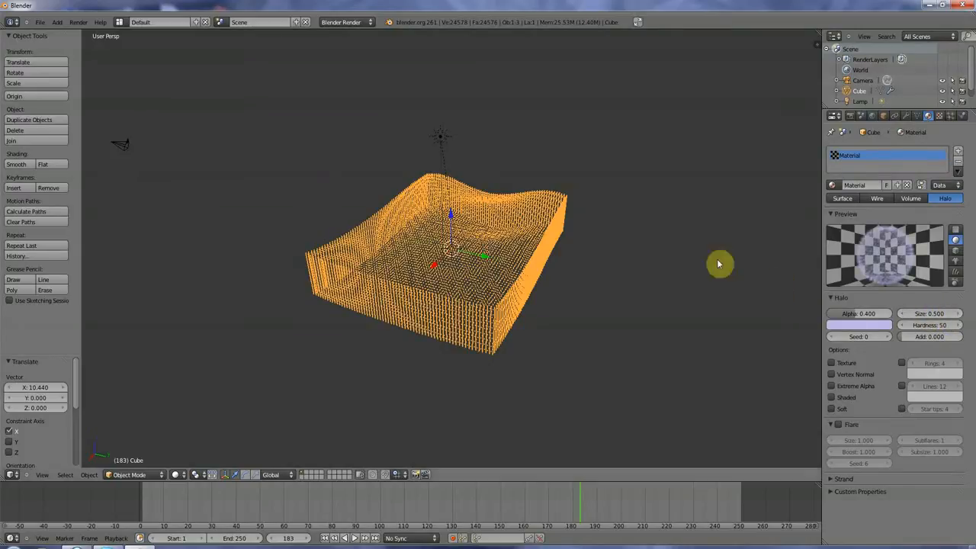
click(926, 315)
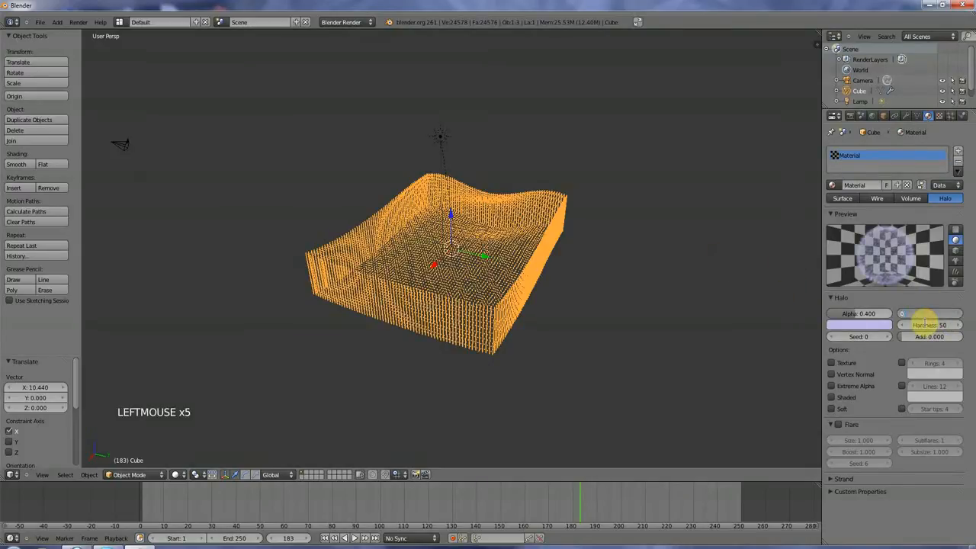
key(F12)
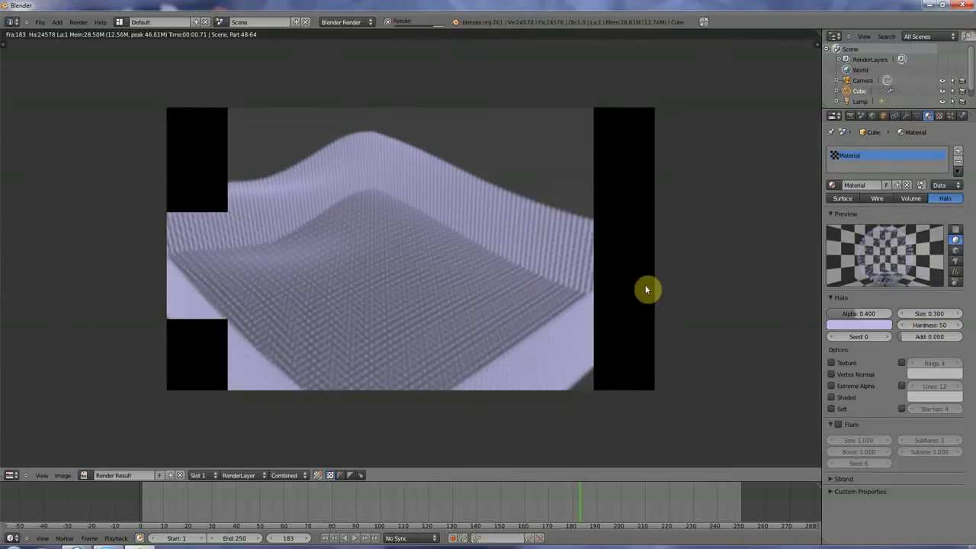
key(Escape)
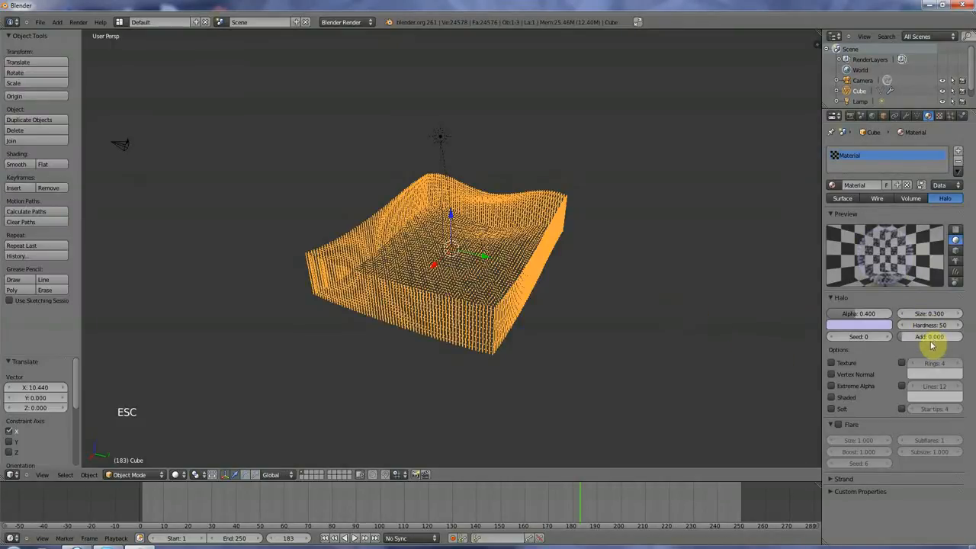
scroll(836, 390, down, 1)
scroll(862, 381, up, 1)
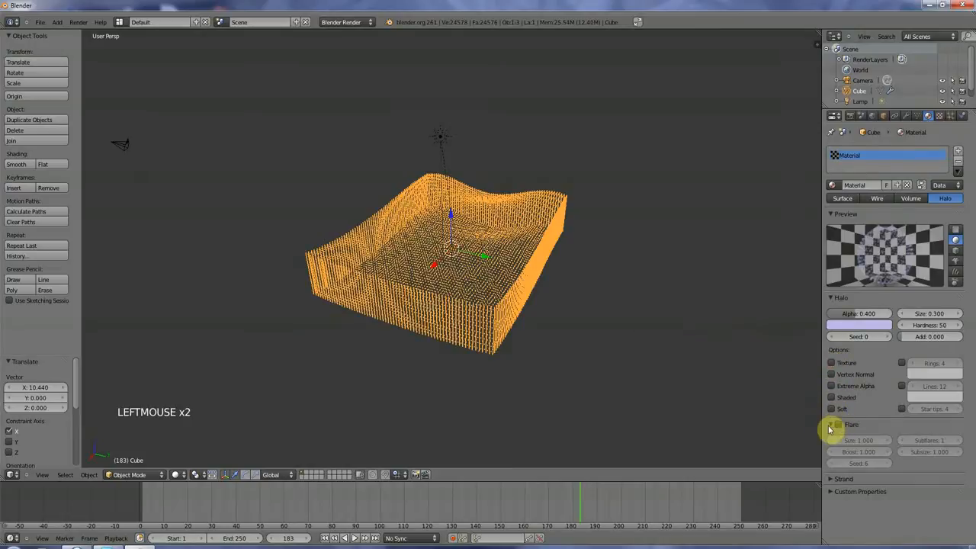
click(829, 480)
scroll(850, 442, down, 3)
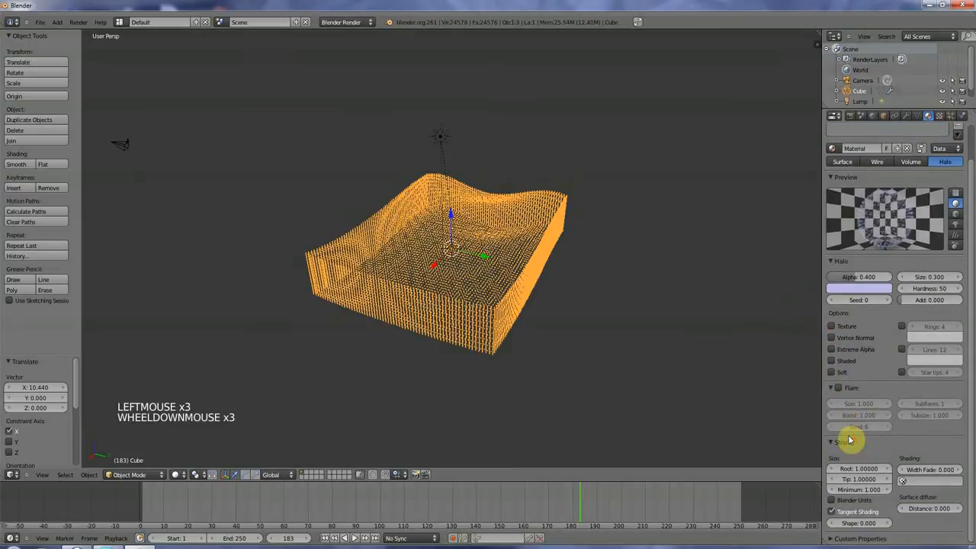
scroll(850, 440, up, 4)
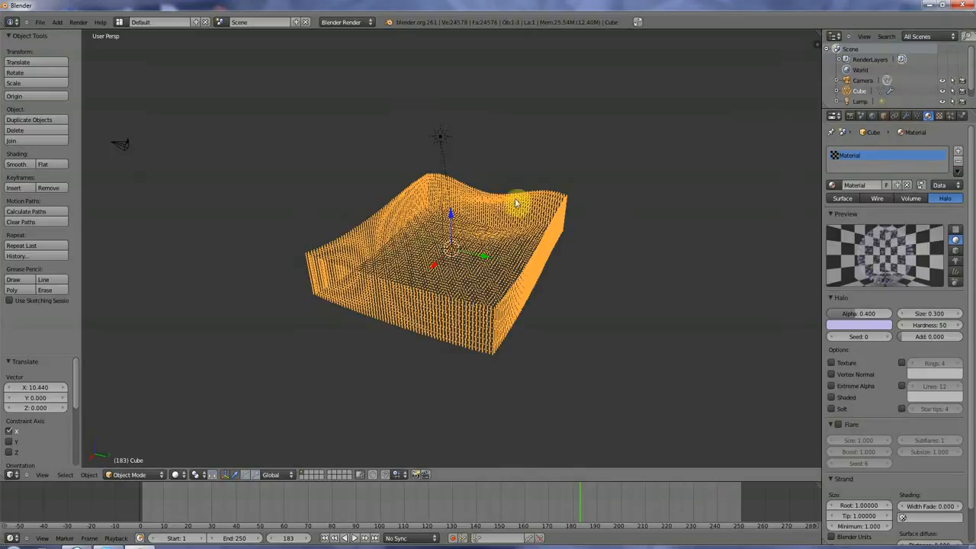
Set the world's horizon colour to a bright sky blue.
click(873, 116)
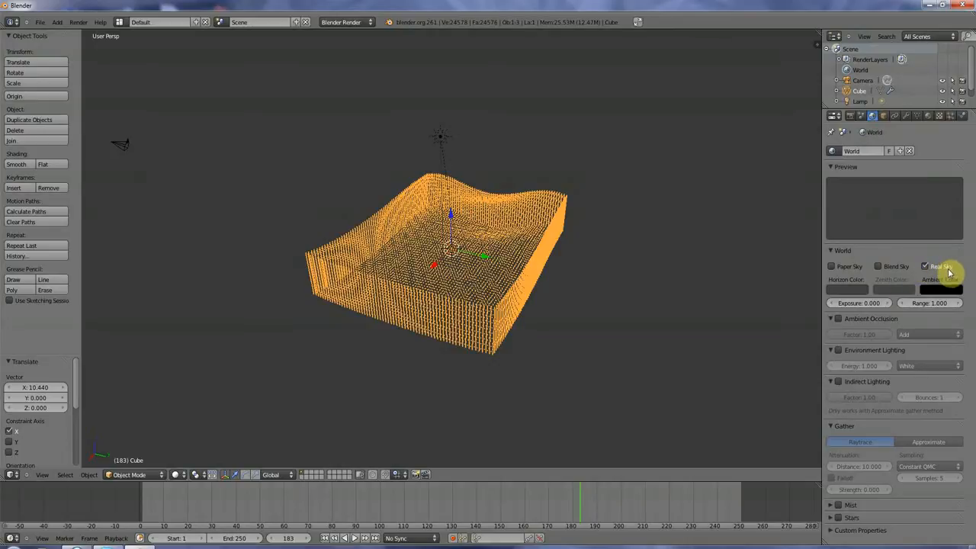
click(853, 290)
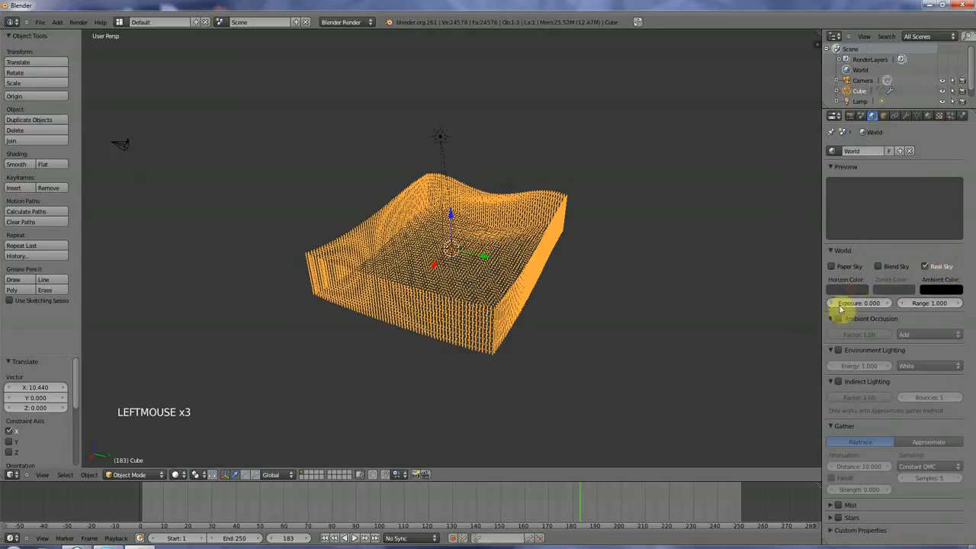
click(846, 290)
drag(916, 211, 917, 155)
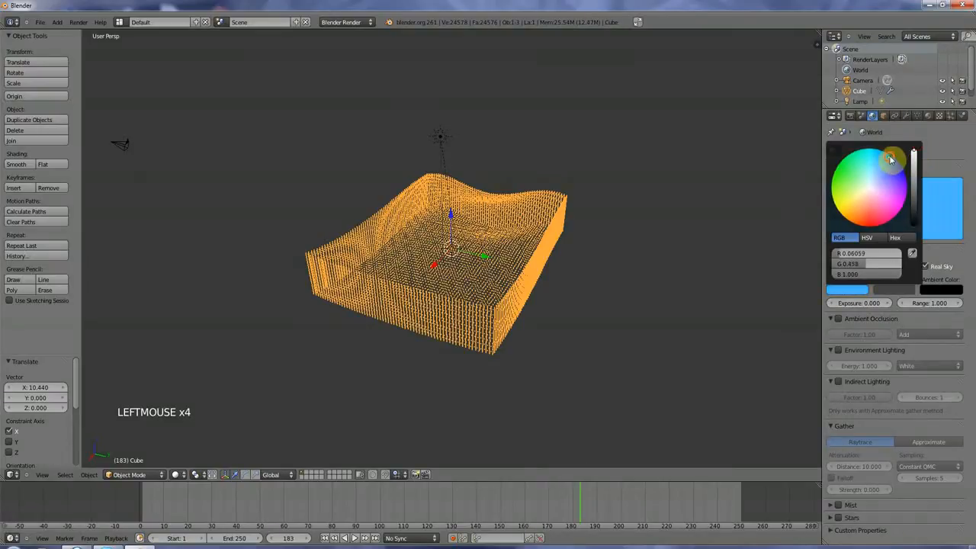
Brighten the world's zenith colour fully, tint it blue, and test-render the frame.
click(882, 290)
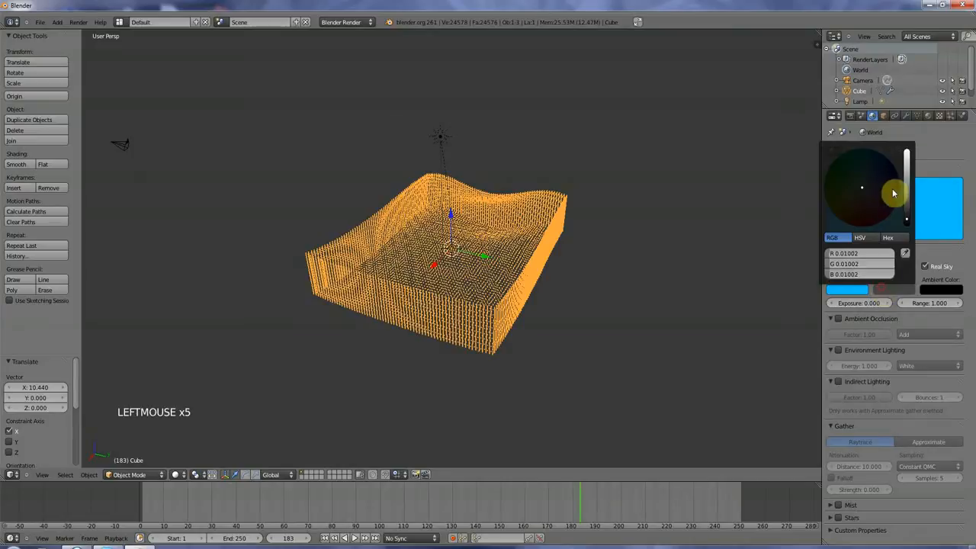
drag(908, 221, 907, 152)
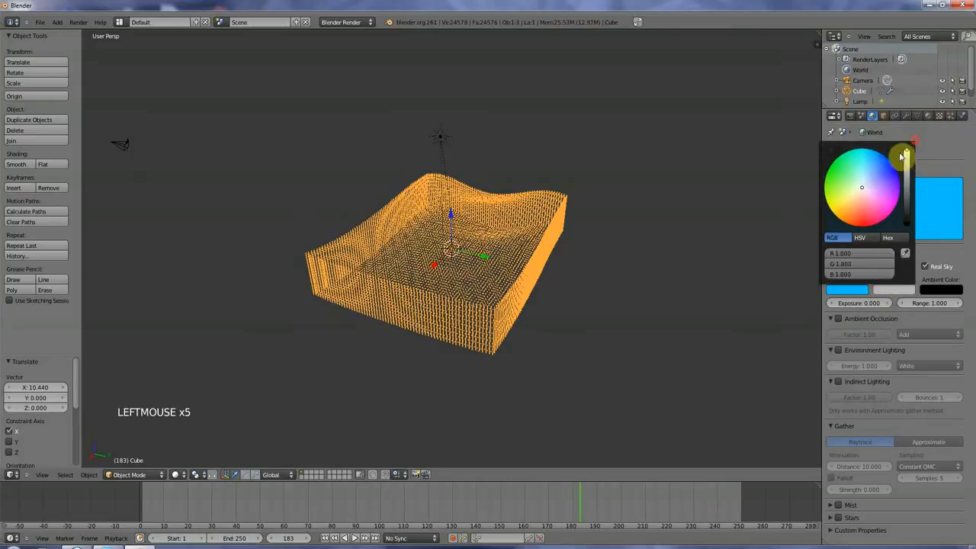
click(892, 155)
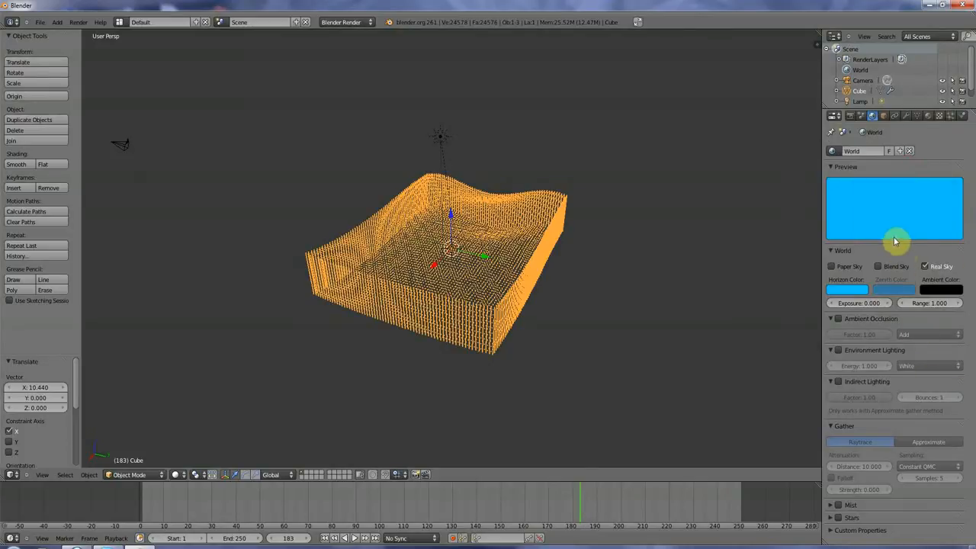
key(F12)
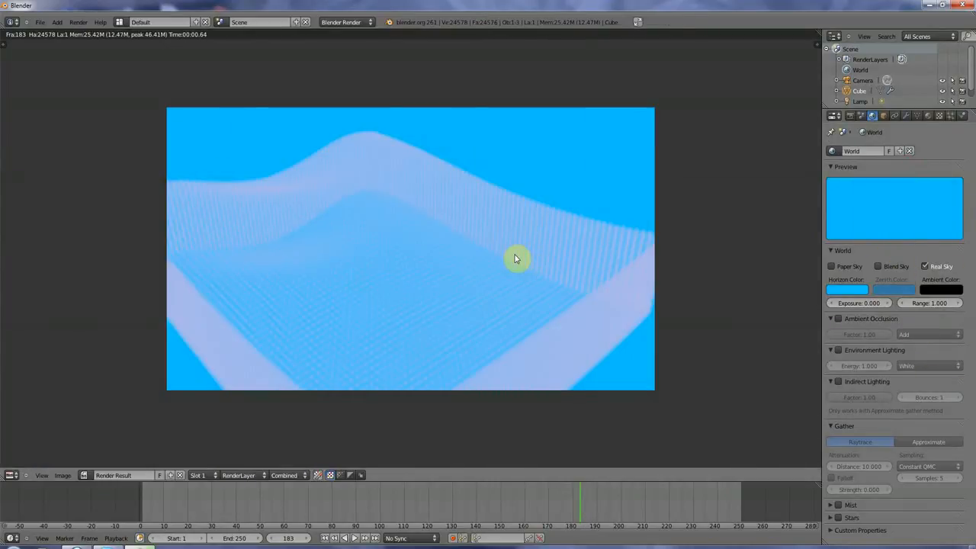
key(Escape)
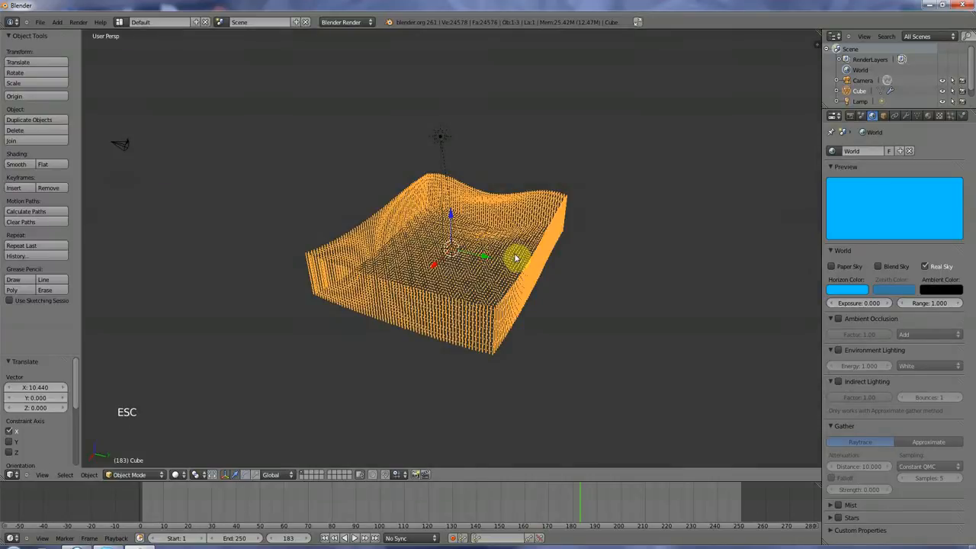
Change the slab's halo colour to pure white and test-render it against the blue background.
right_click(516, 260)
click(928, 116)
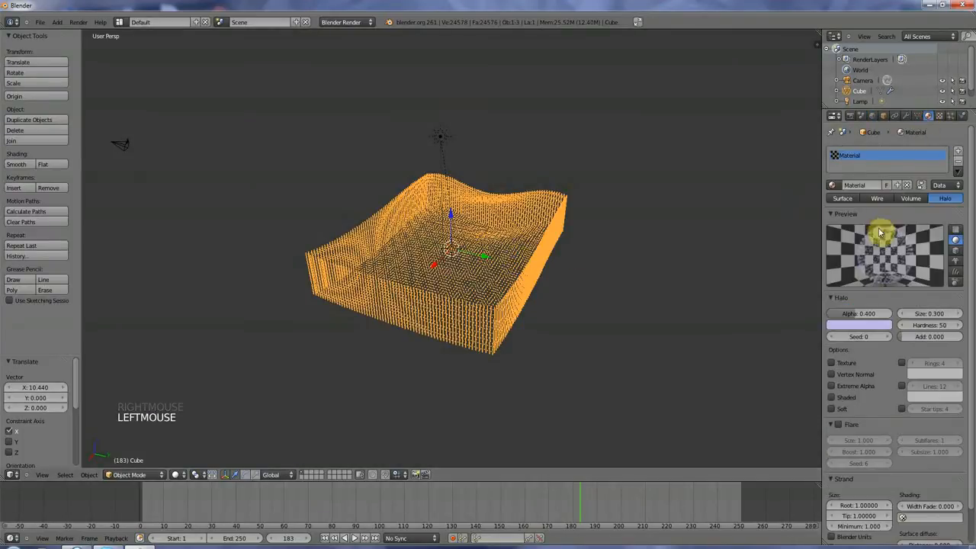
click(860, 327)
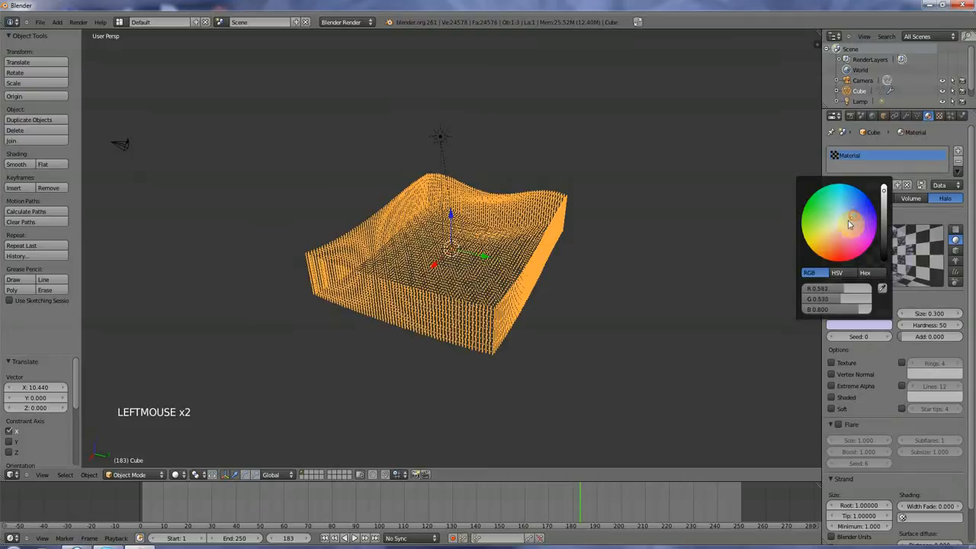
drag(850, 222, 841, 226)
drag(863, 288, 880, 291)
drag(865, 300, 880, 304)
drag(865, 312, 876, 316)
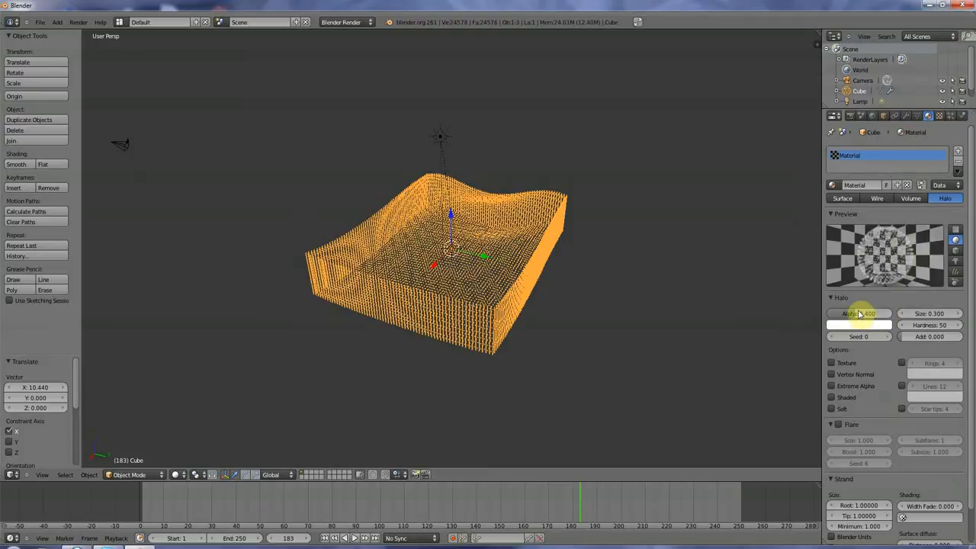
key(F12)
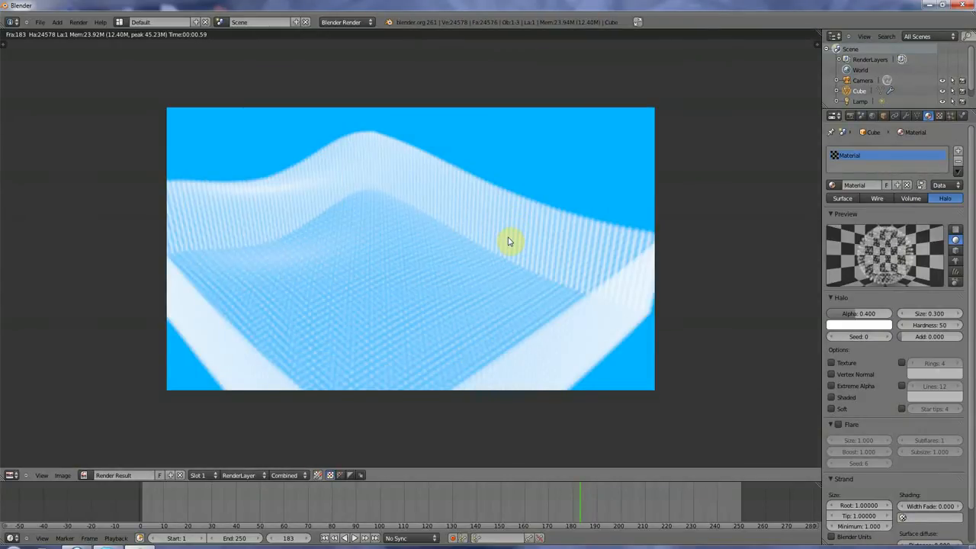
key(Escape)
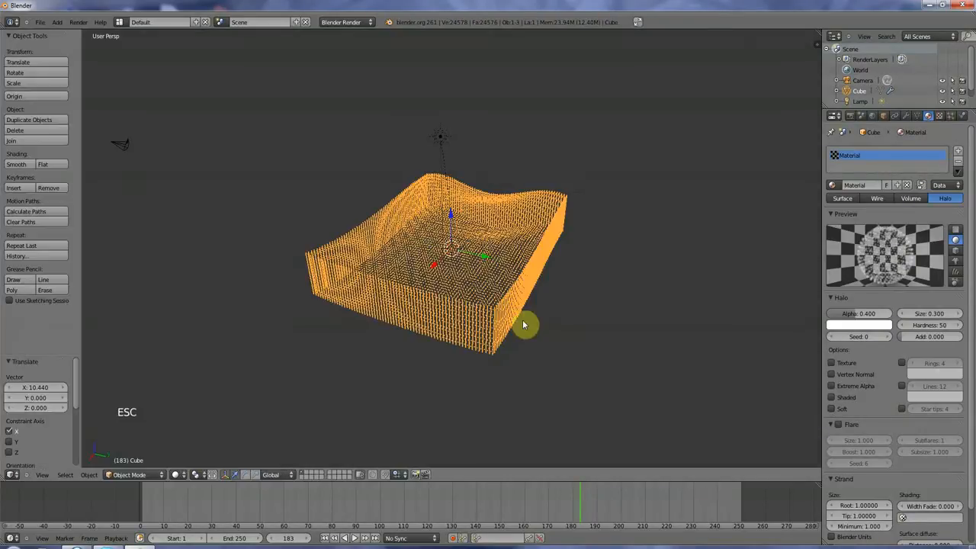
middle_drag(523, 325, 565, 303)
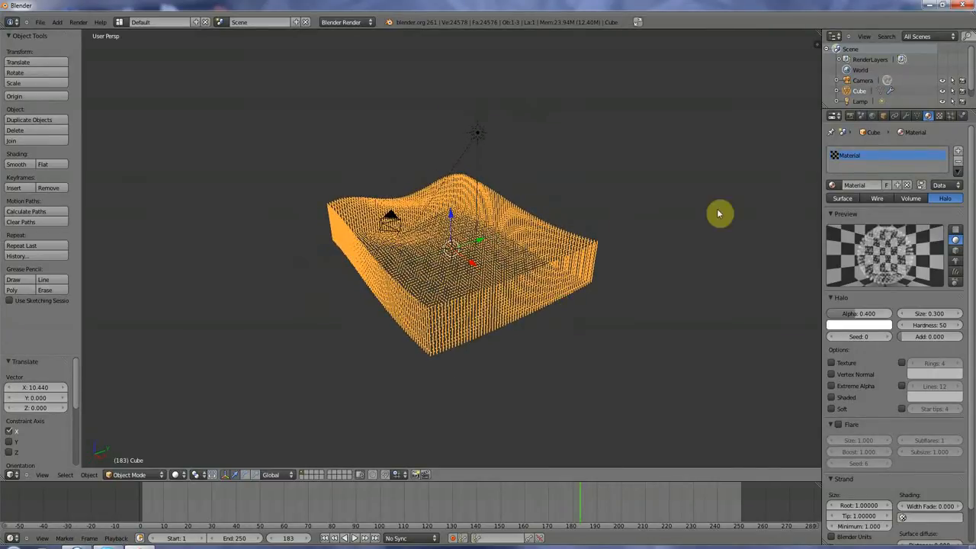
middle_drag(657, 230, 416, 266)
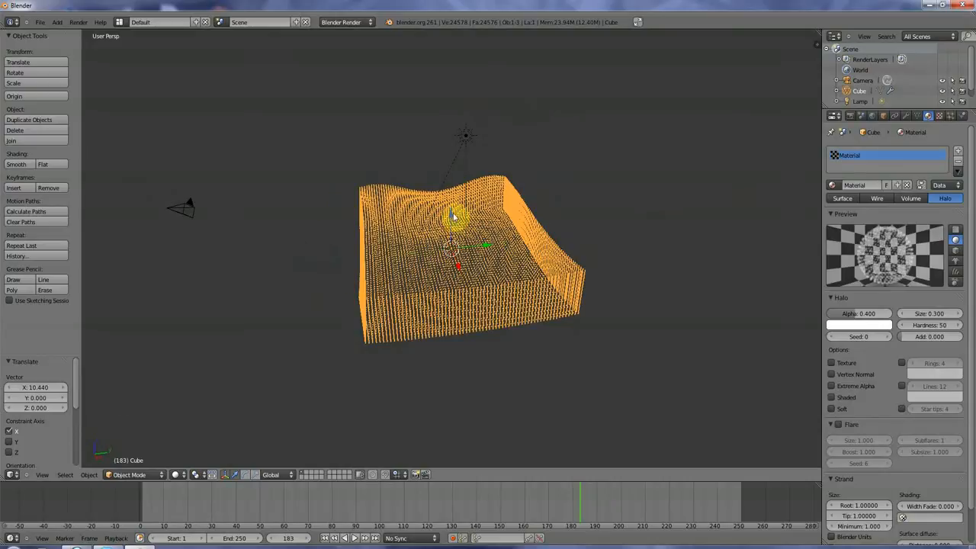
middle_drag(424, 226, 495, 102)
right_click(491, 138)
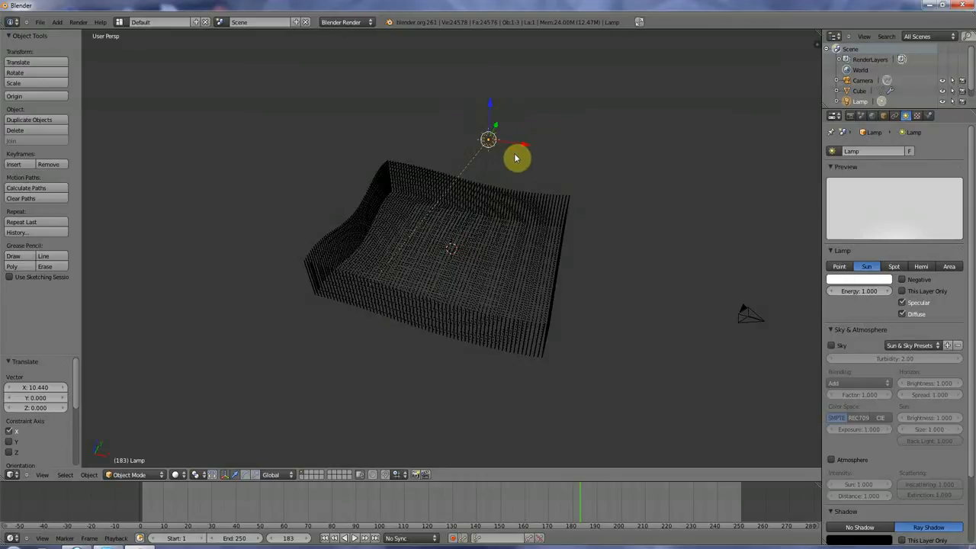
right_click(753, 316)
right_click(753, 316)
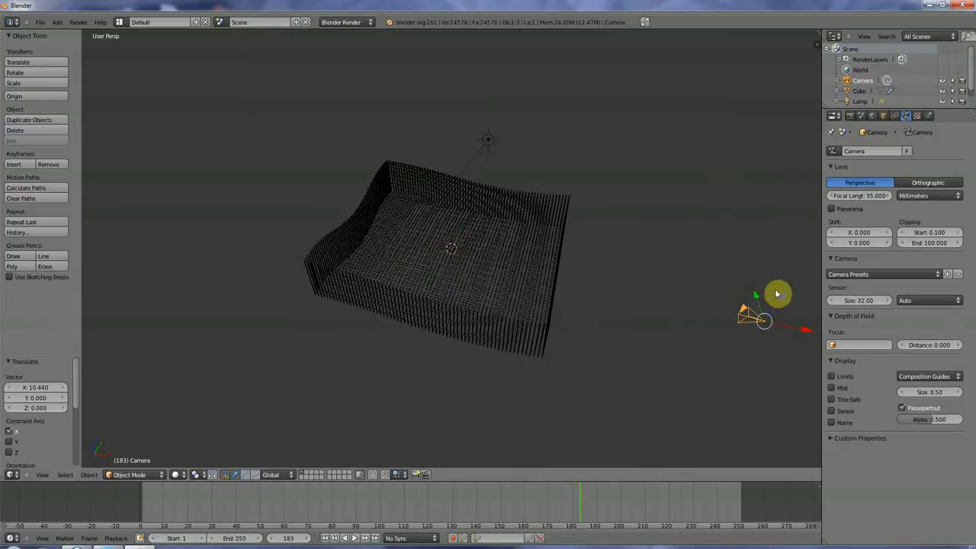
Use the Camera as the start position object of the slab's Wave modifier and play the animation from frame 0.
right_click(525, 255)
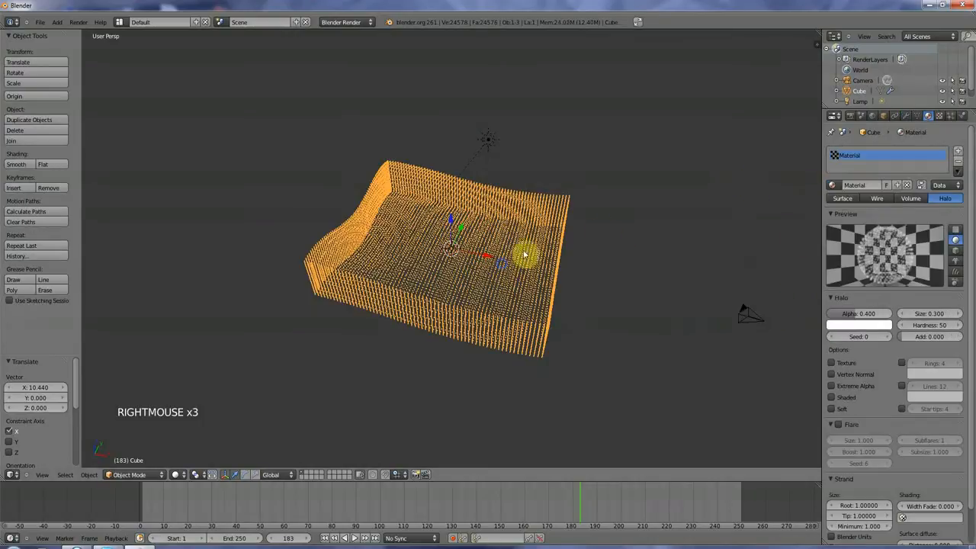
click(909, 116)
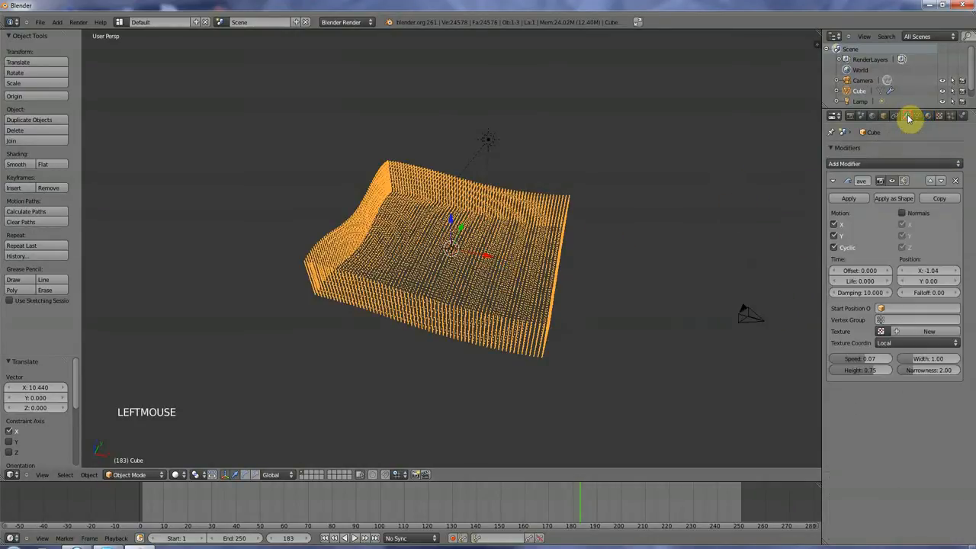
double_click(881, 309)
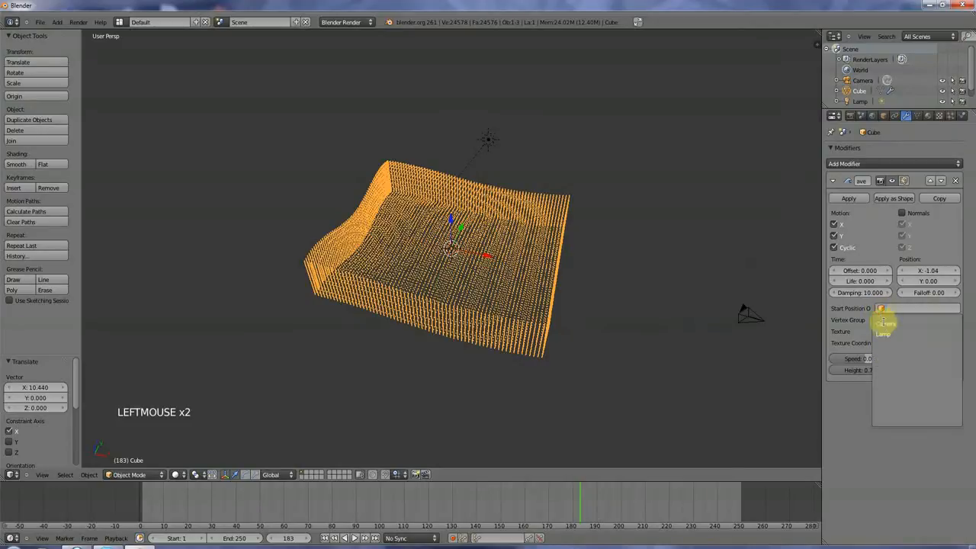
click(884, 324)
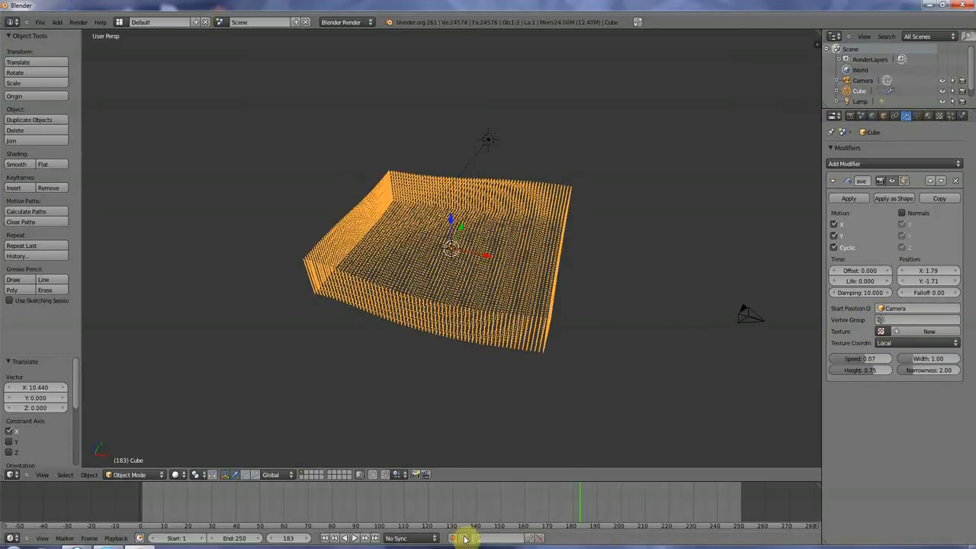
drag(450, 507, 116, 533)
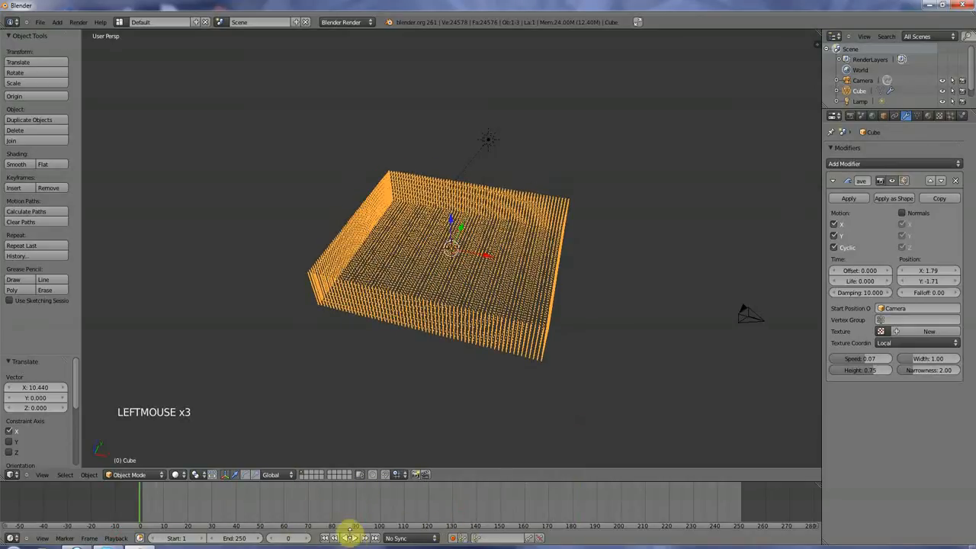
click(350, 536)
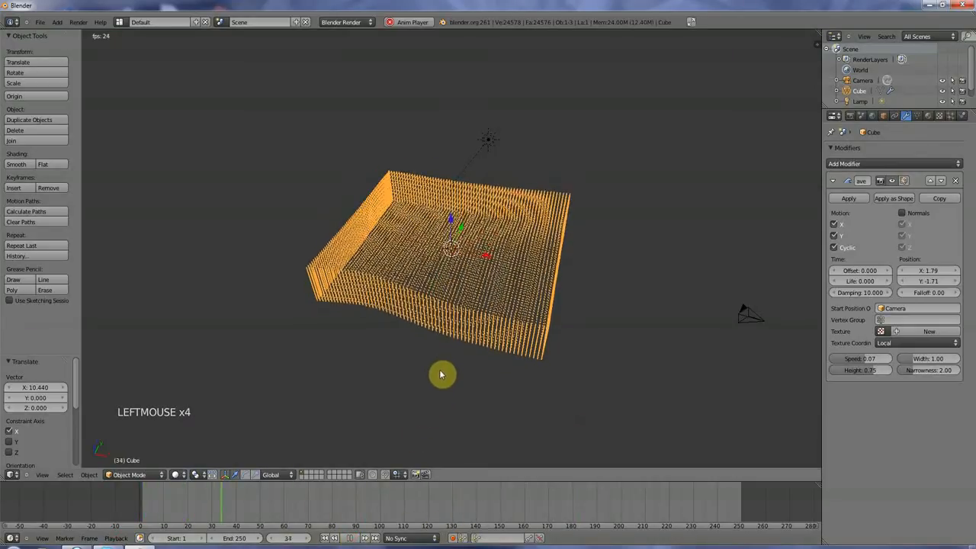
Set the Wave modifier's height to 1.08 and speed to 0.05, and stop the playback back at frame 0.
middle_drag(441, 374, 462, 331)
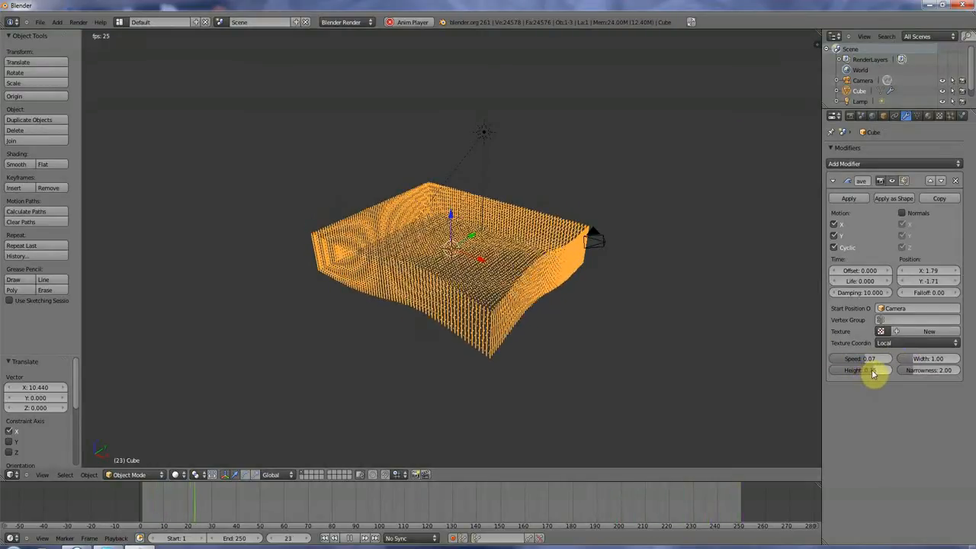
drag(872, 372, 877, 374)
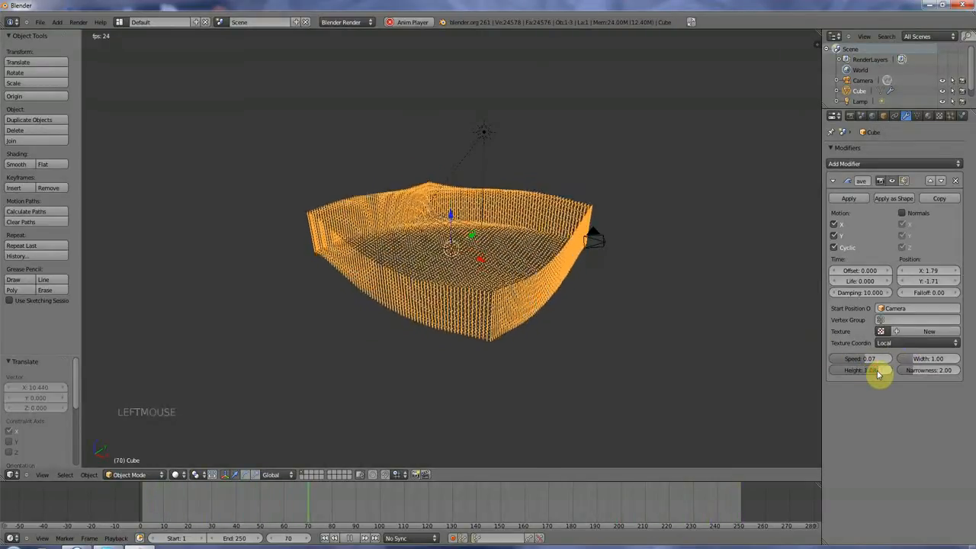
double_click(869, 360)
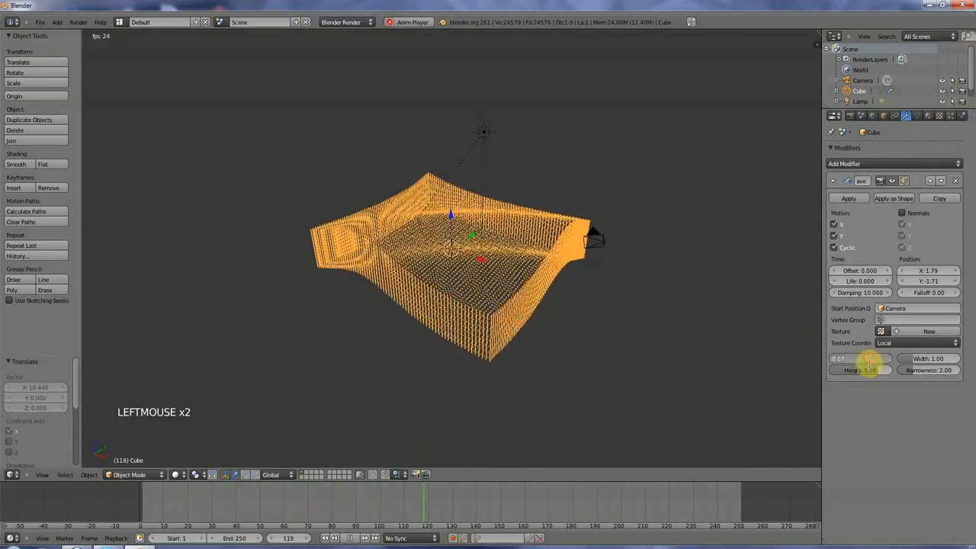
text(0.05)
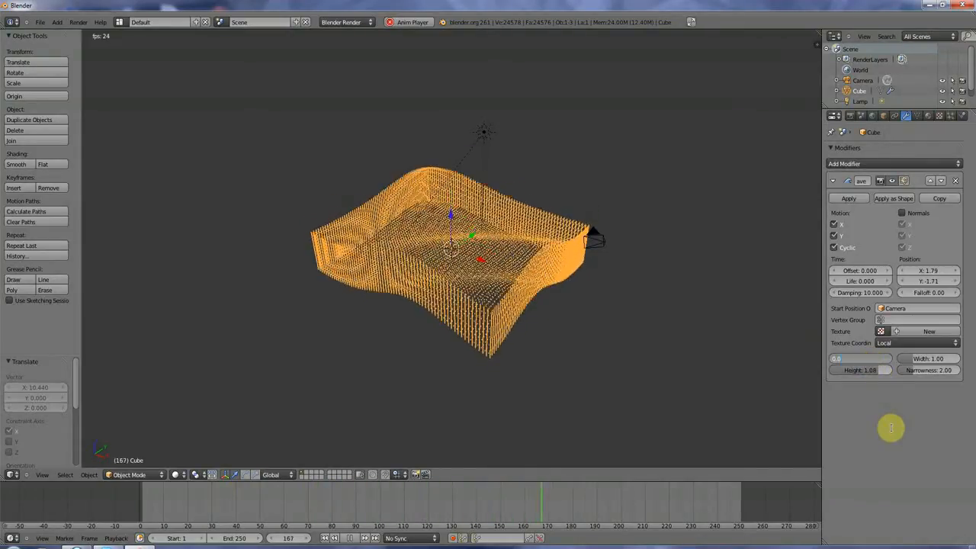
key(Return)
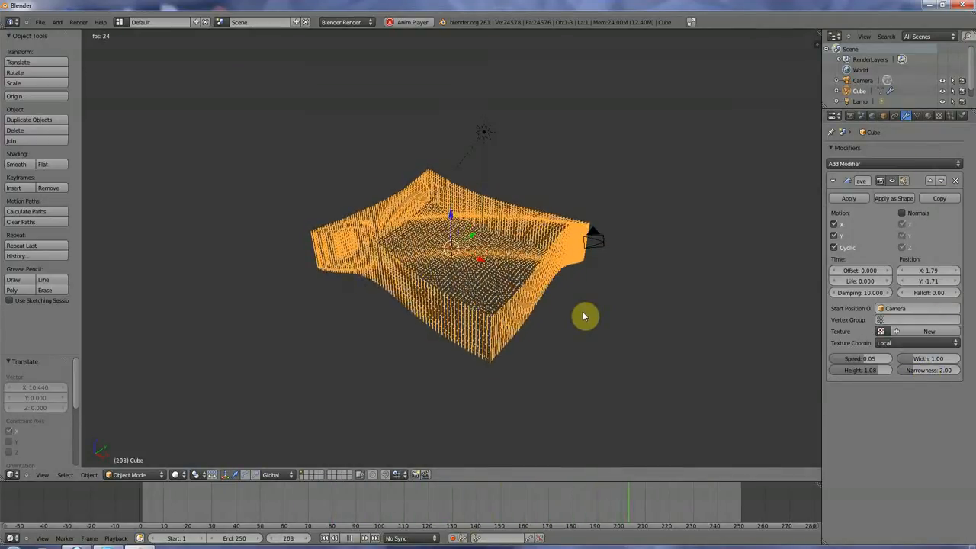
click(412, 22)
drag(172, 499, 133, 494)
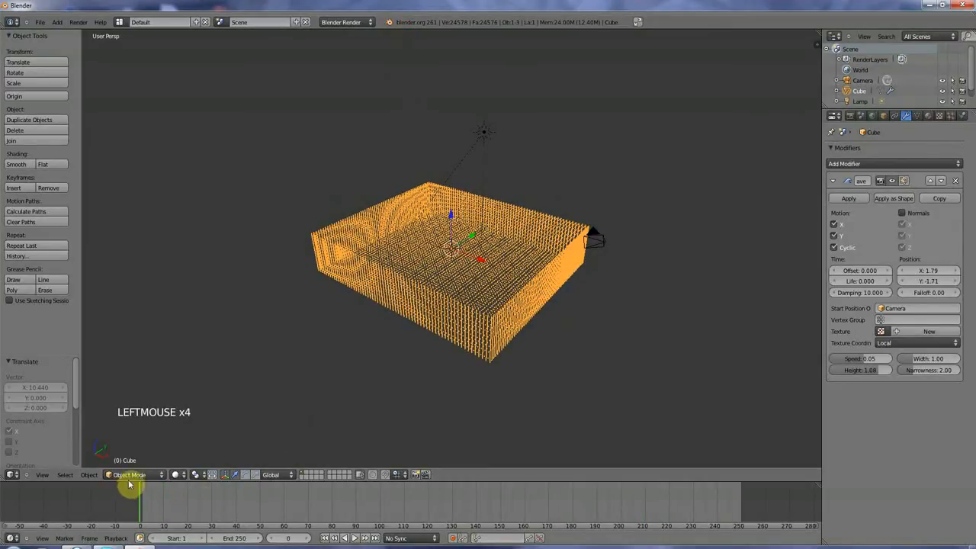
Turn off anti-aliasing for the render and apply the HDTV 720p render preset.
click(850, 115)
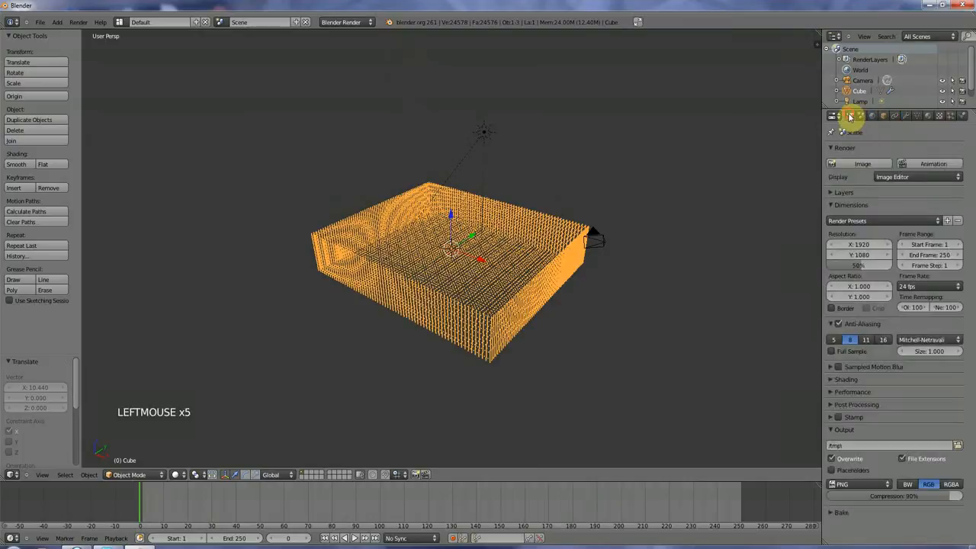
click(839, 327)
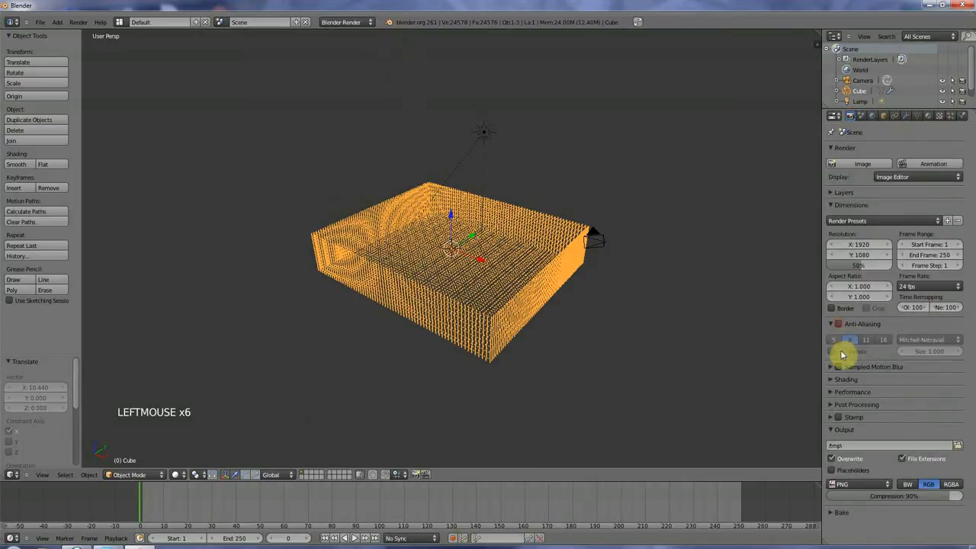
click(884, 222)
click(875, 263)
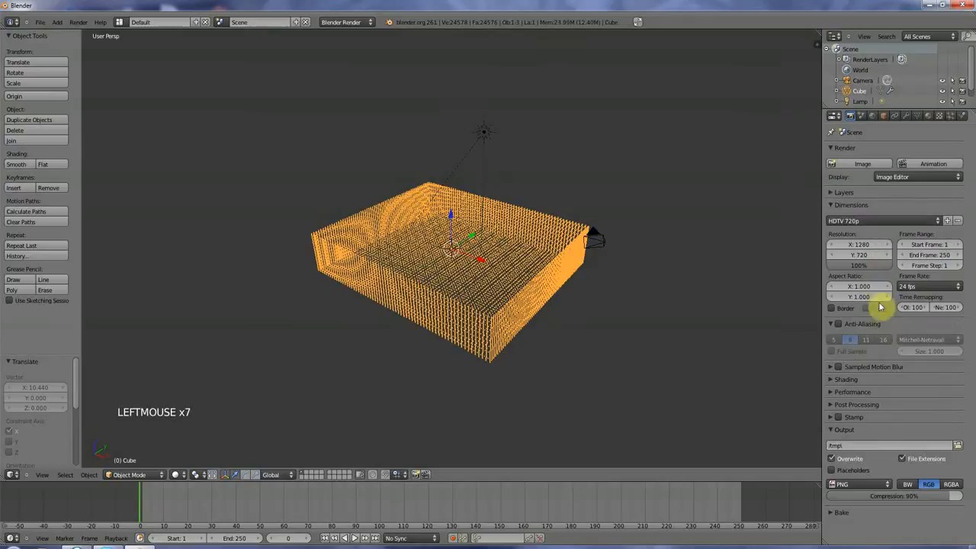
scroll(874, 366, down, 2)
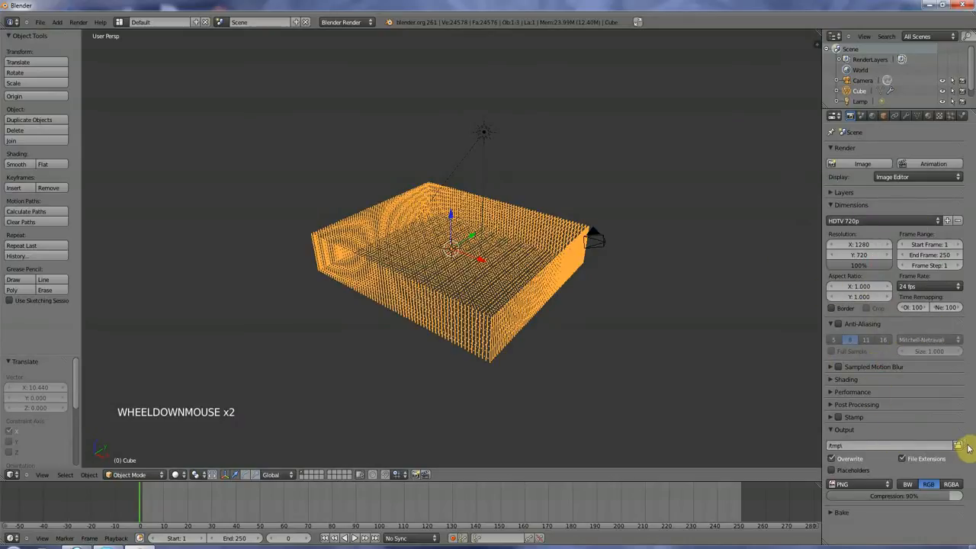
click(958, 446)
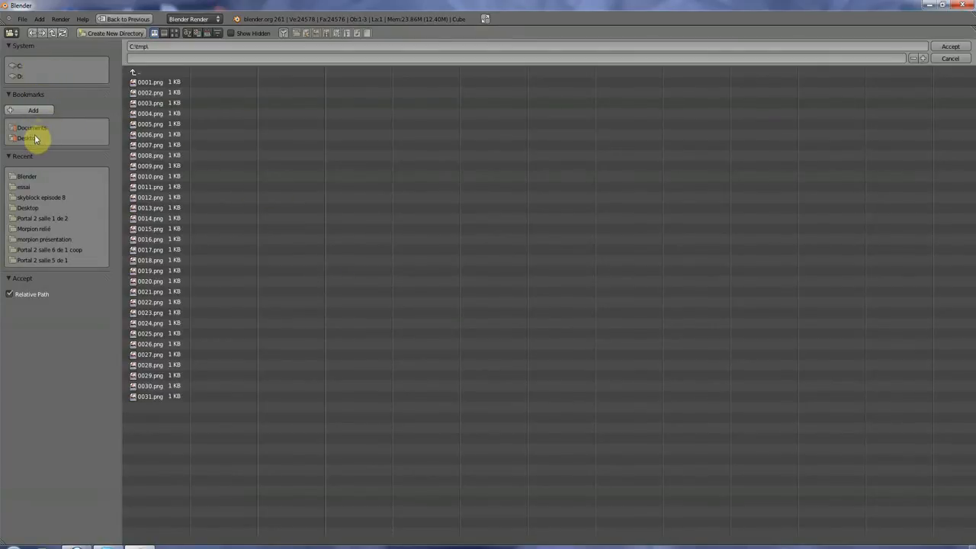
click(64, 179)
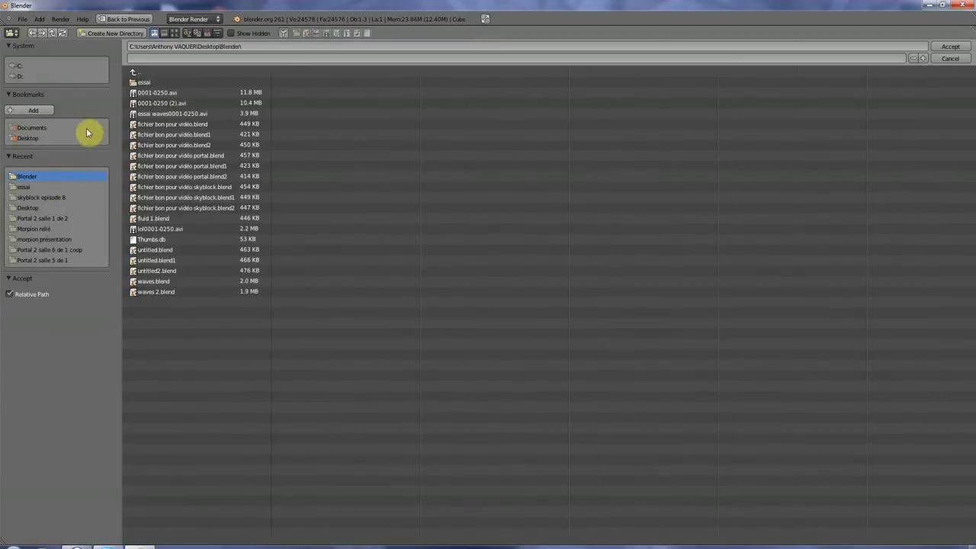
click(945, 58)
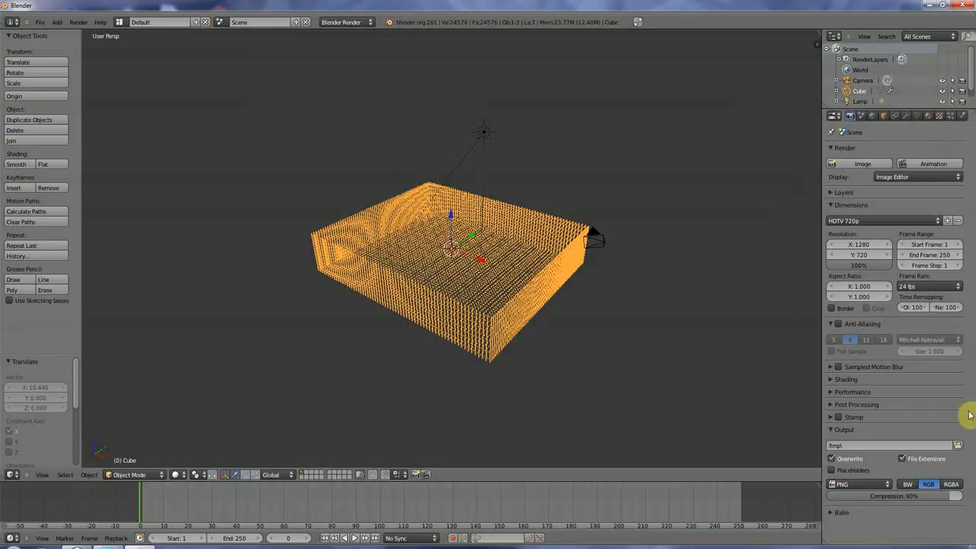
Set the render output to C:\Fraps\Movies\essai waves and choose AVI JPEG as the file format.
click(959, 445)
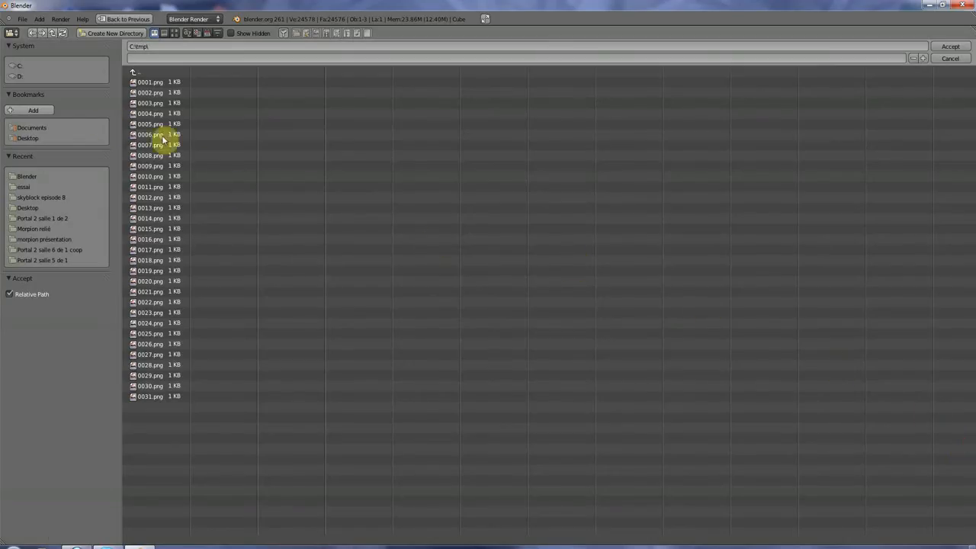
click(32, 67)
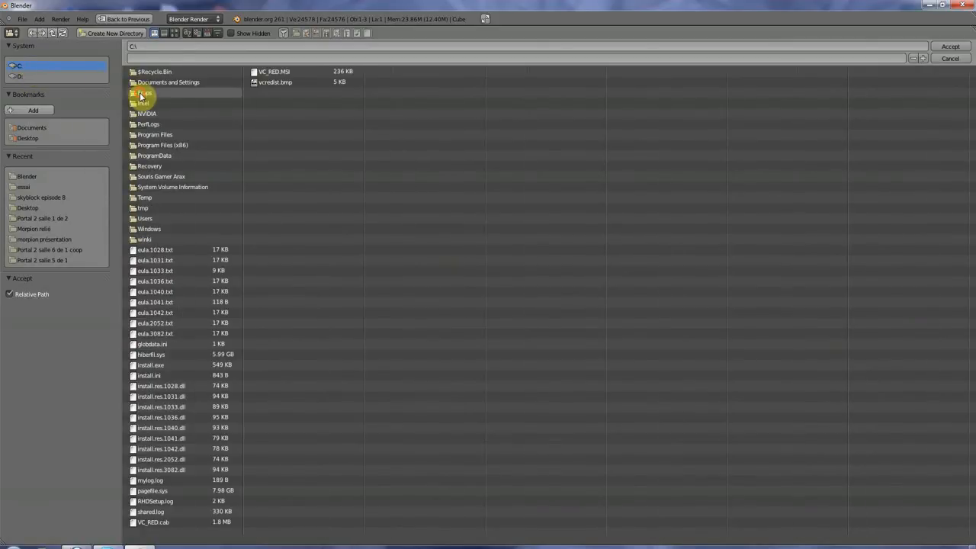
click(142, 96)
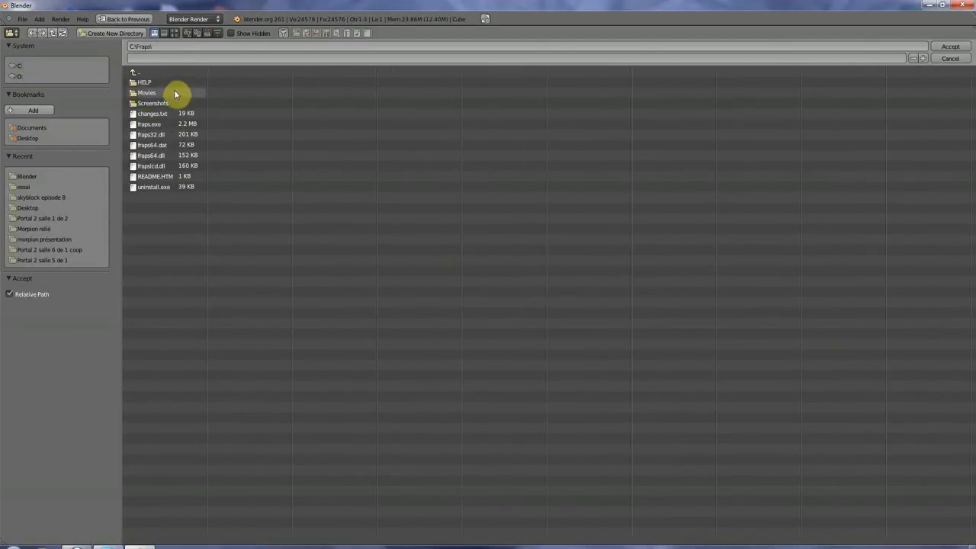
click(174, 93)
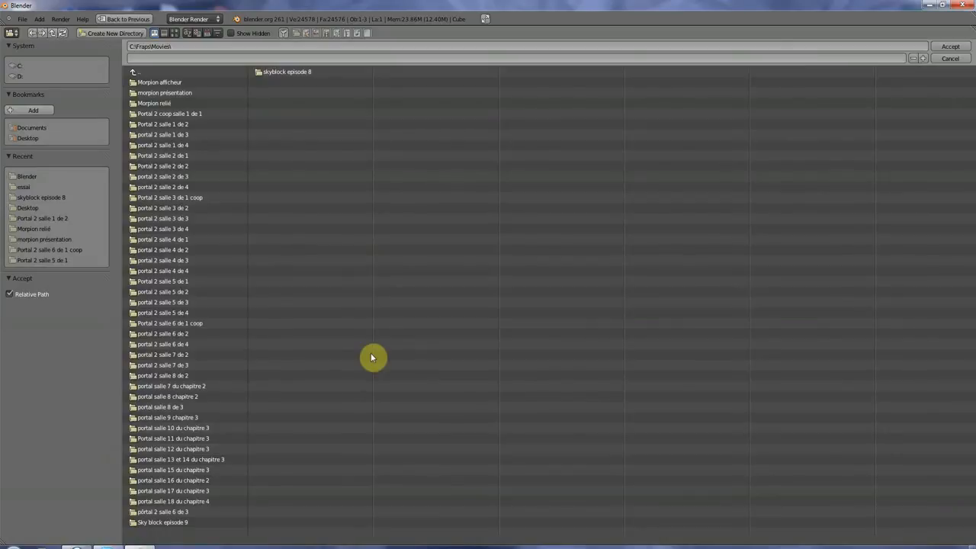
click(168, 58)
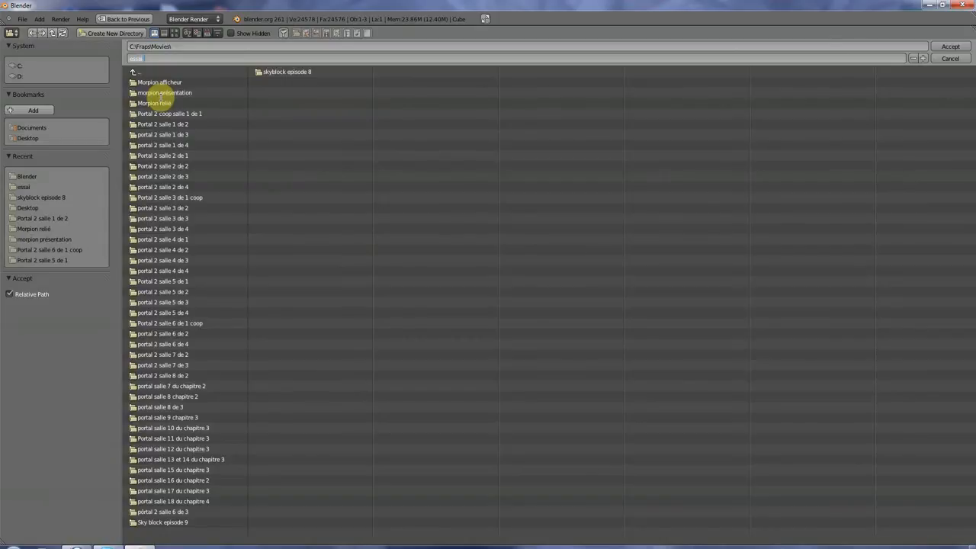
click(945, 46)
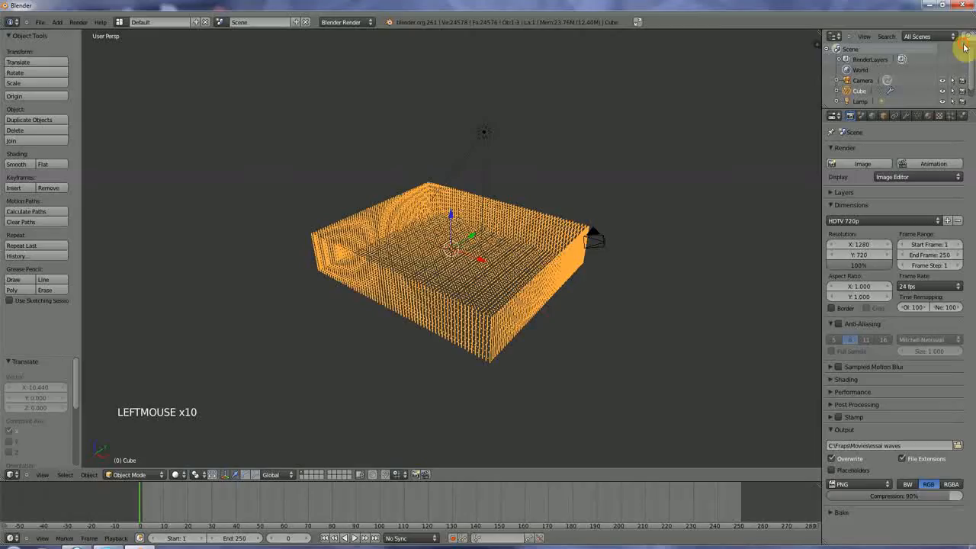
click(872, 485)
click(870, 416)
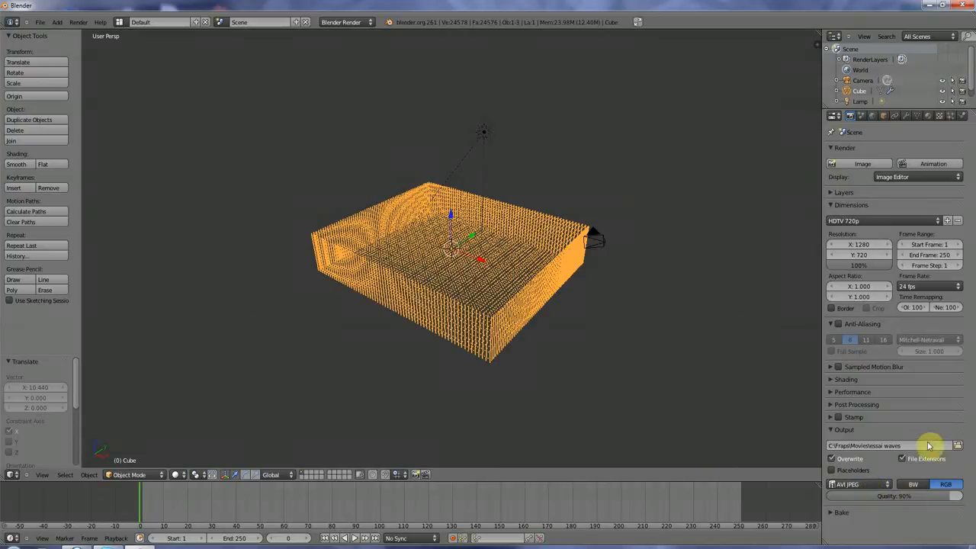
Set the number of vertical (Y) render tiles to 3 in the performance settings.
click(833, 405)
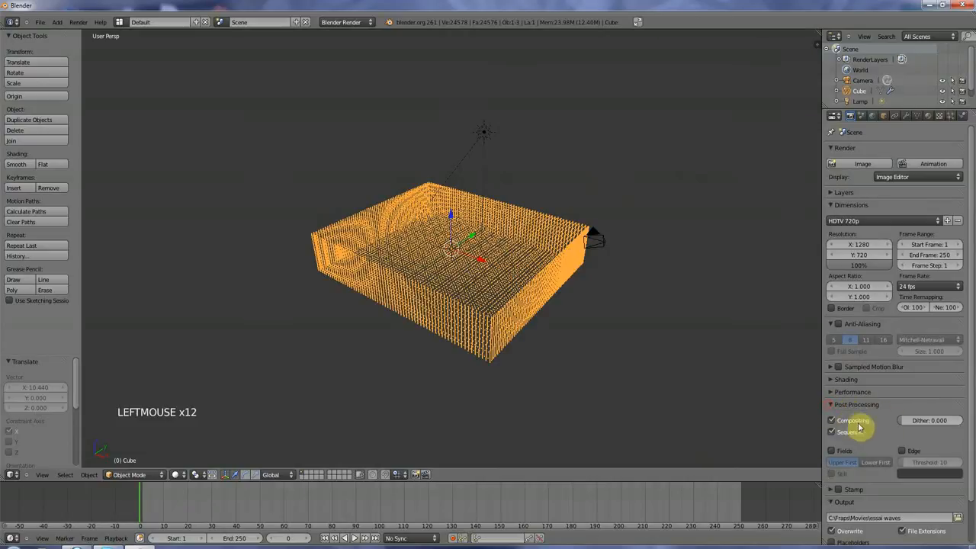
click(836, 405)
click(835, 393)
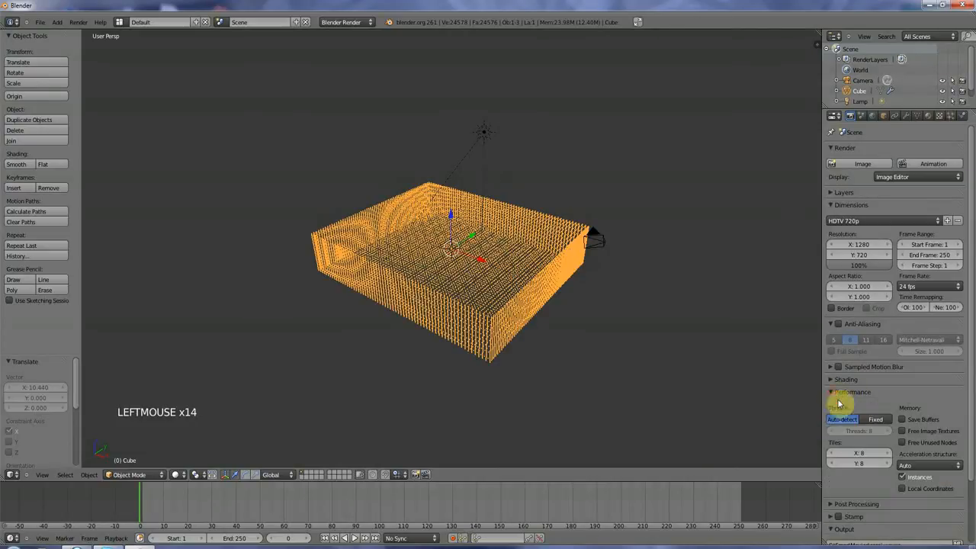
click(863, 454)
click(787, 463)
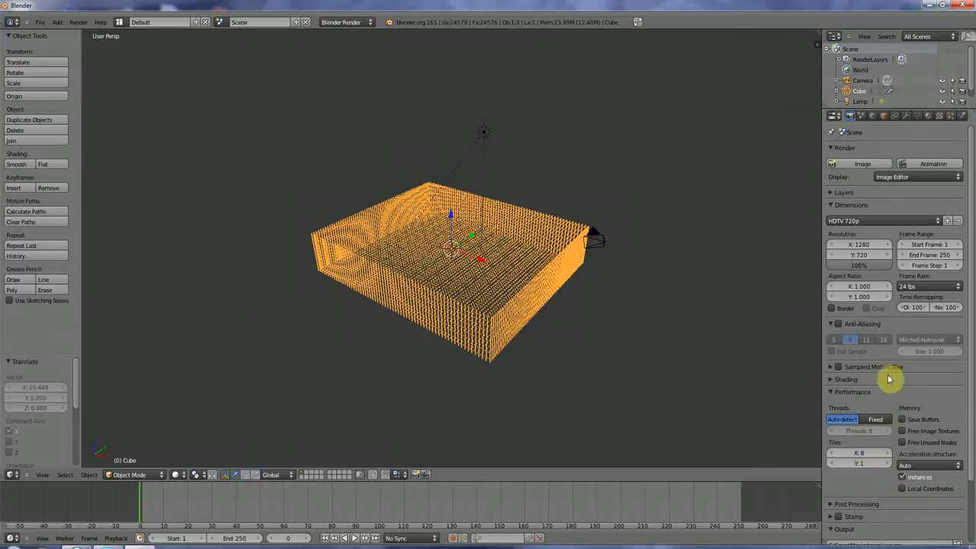
click(864, 462)
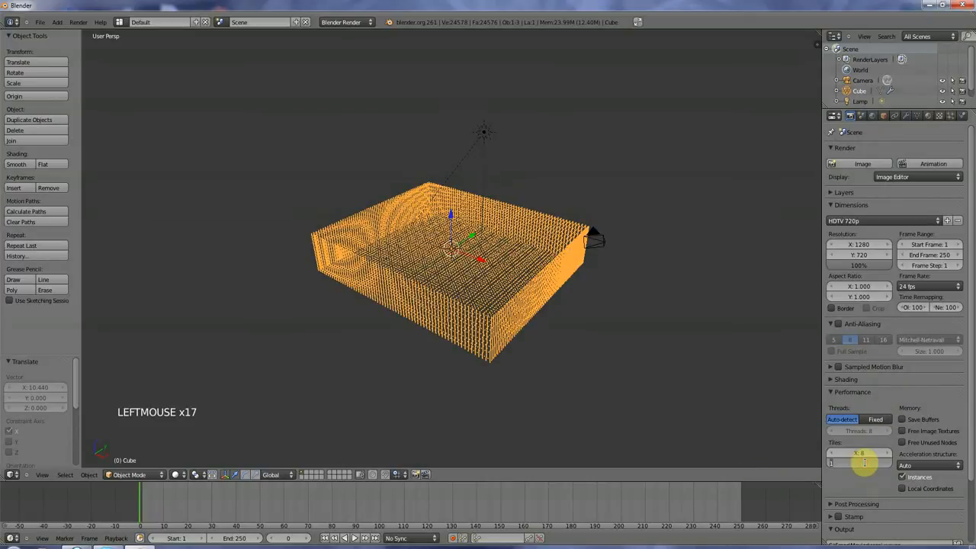
text(3)
key(Return)
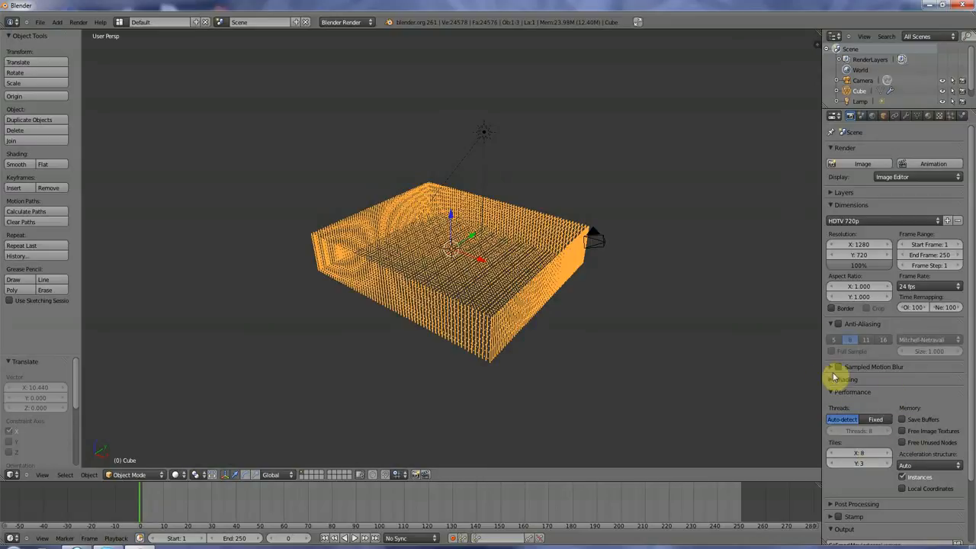
Start rendering the complete wave animation to the output video file.
scroll(862, 310, up, 5)
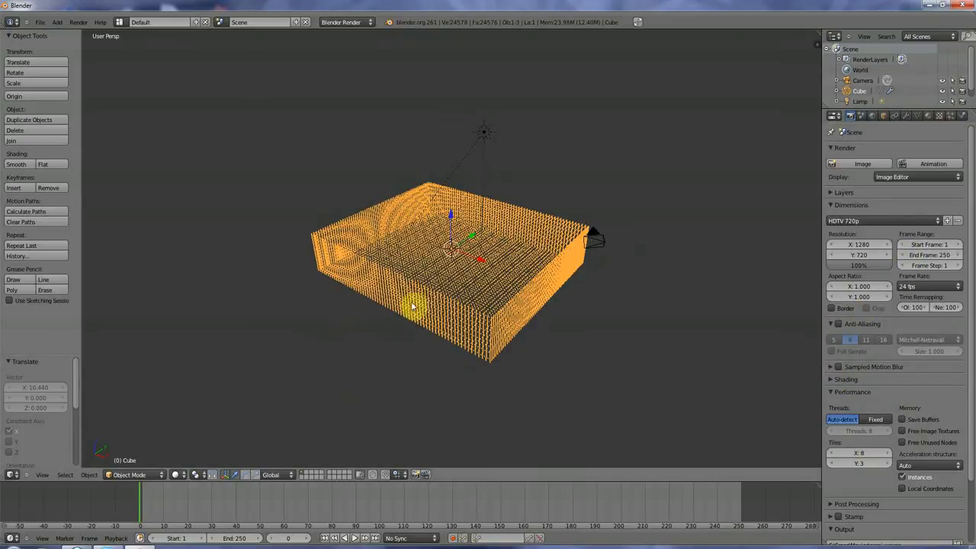
scroll(411, 305, down, 2)
scroll(417, 303, up, 1)
scroll(417, 305, up, 2)
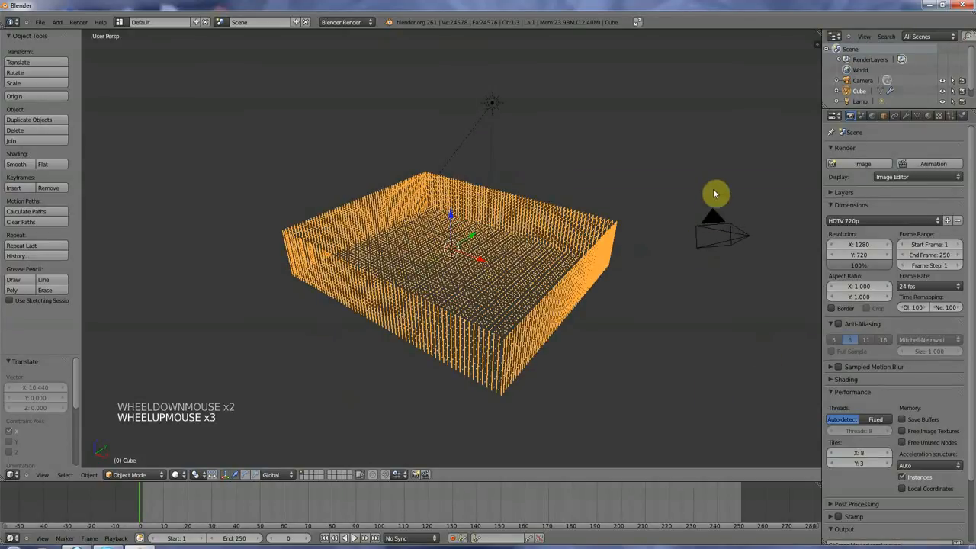
click(925, 164)
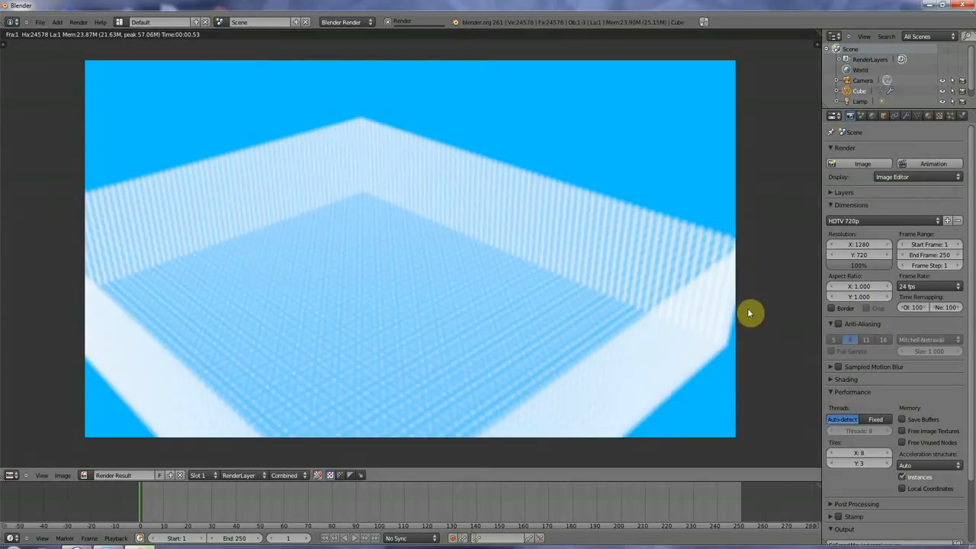